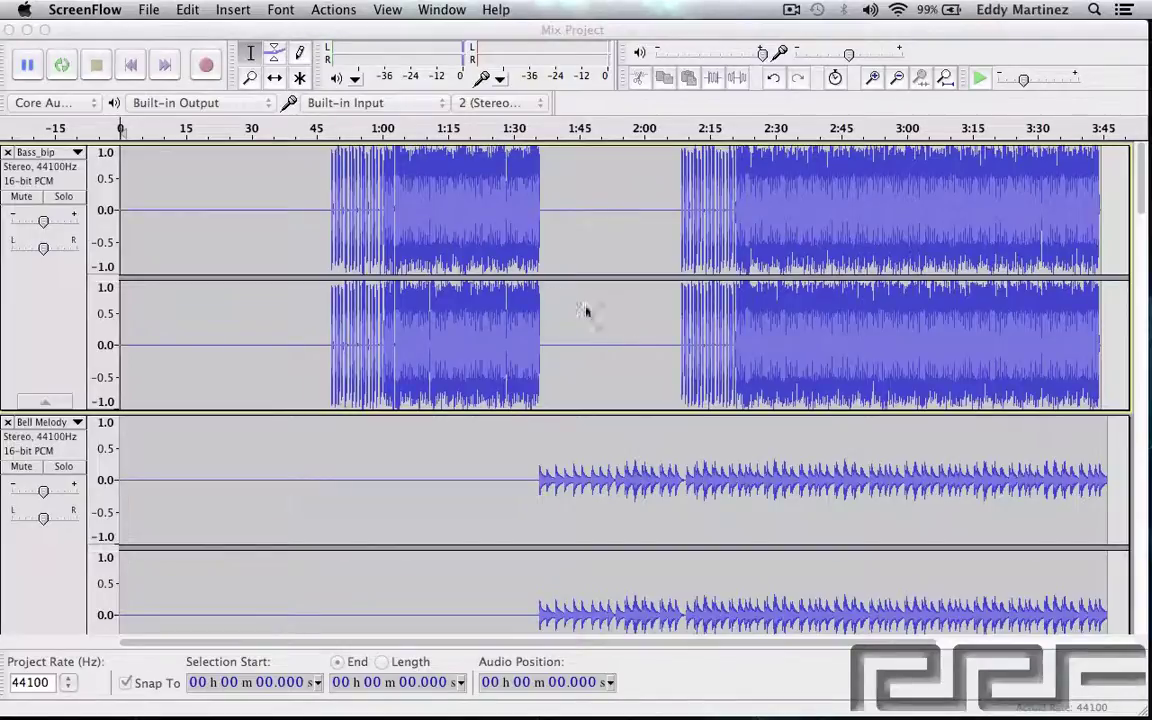
Bring the Mix Project window to the front and show its File menu
click(183, 35)
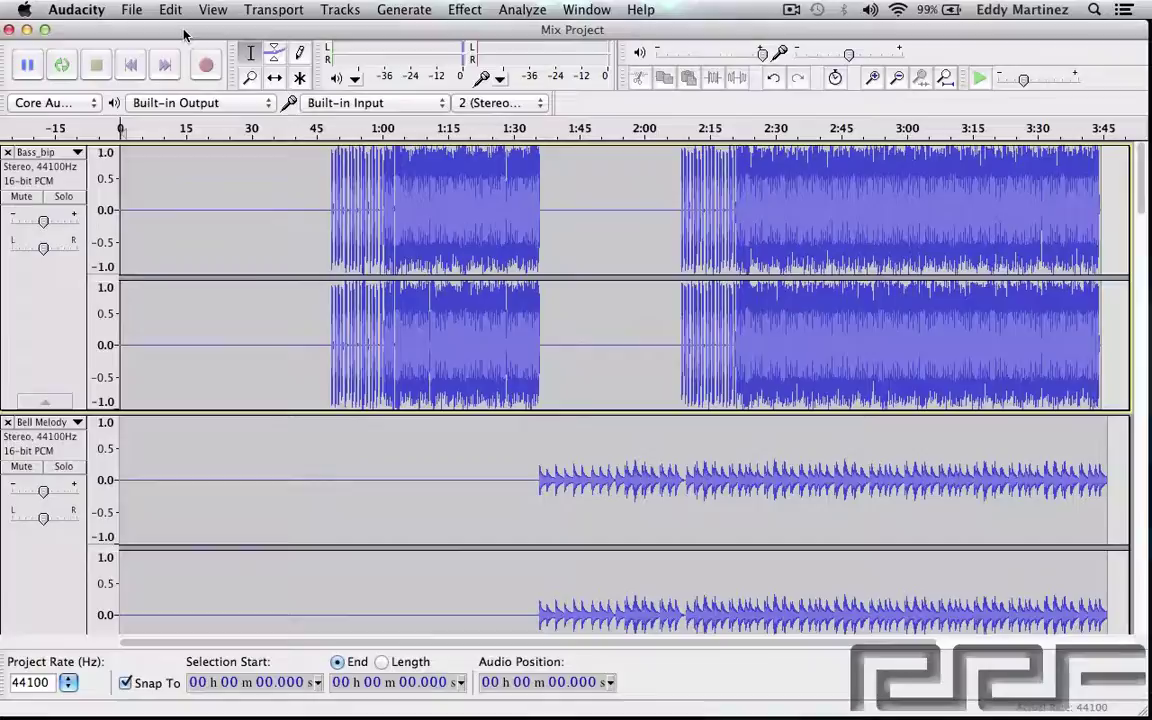
click(133, 12)
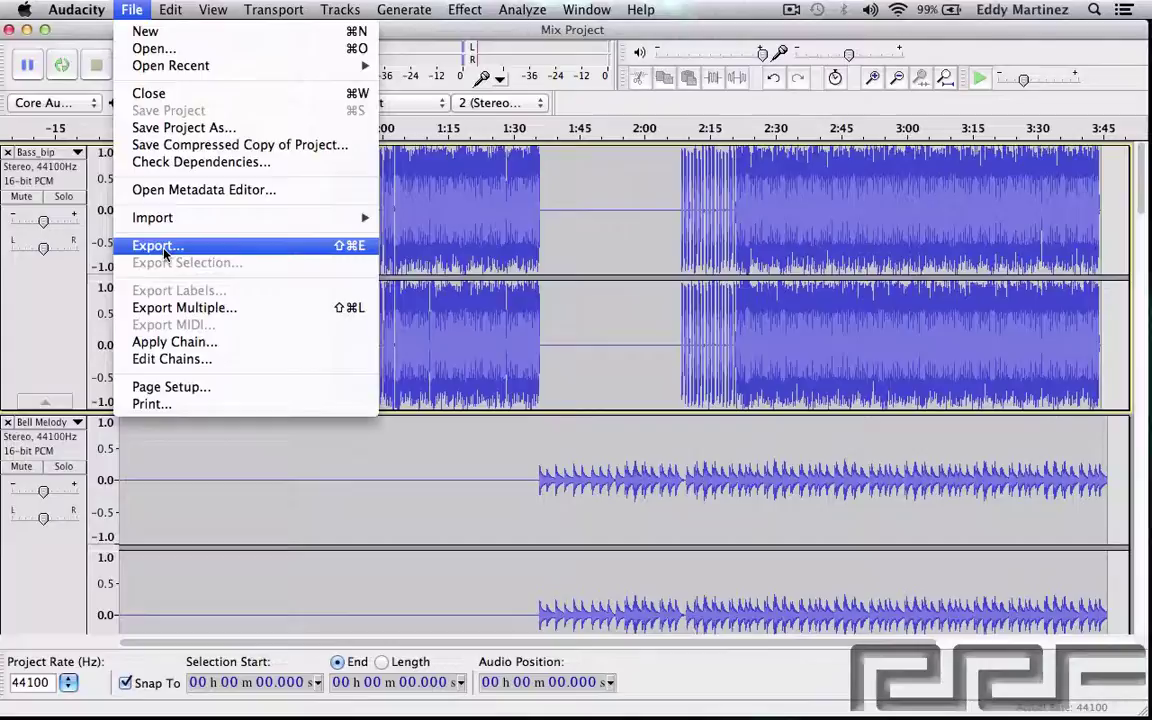
Start exporting the mix and name the file 'Dream (Mix One)'
click(200, 250)
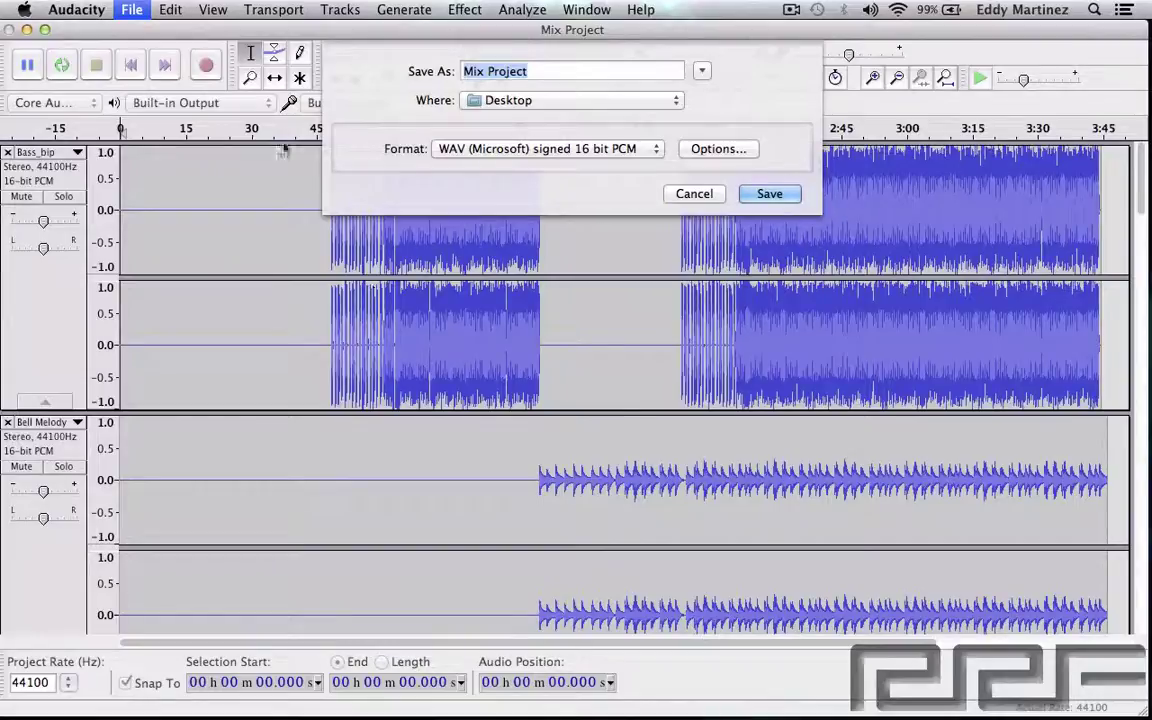
click(562, 68)
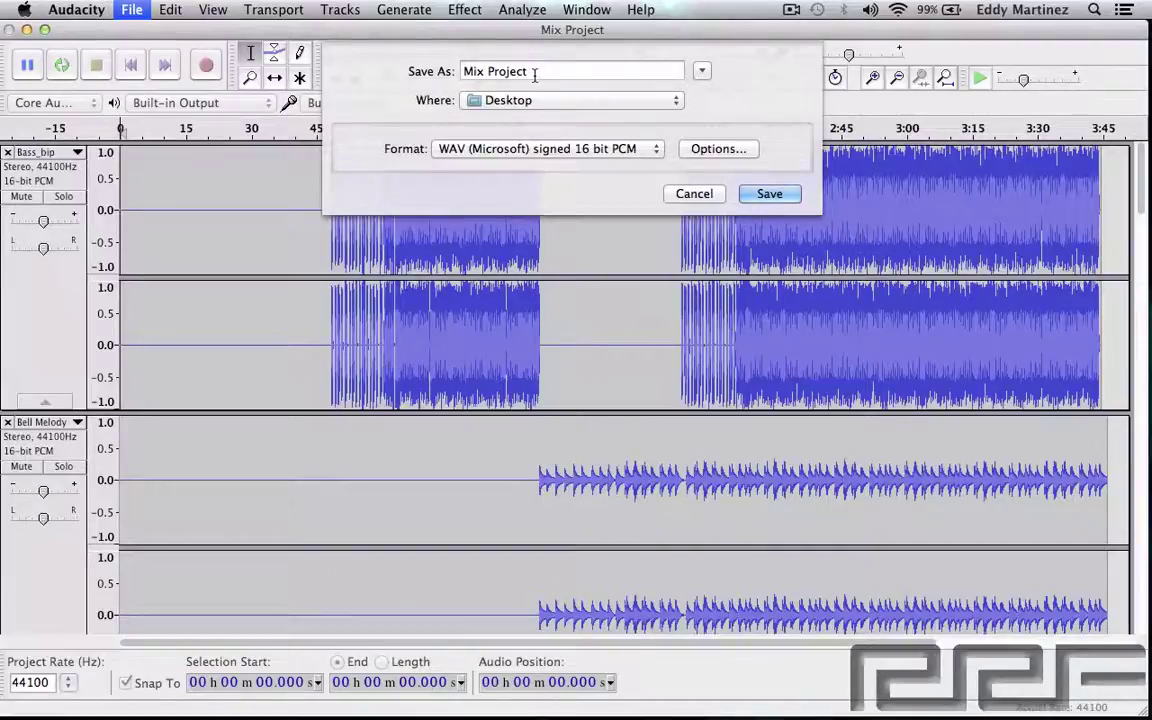
key(BackSpace)
key(BackSpace)
key(BackSpace)
key(BackSpace)
key(BackSpace)
key(BackSpace)
key(BackSpace)
key(BackSpace)
key(BackSpace)
key(BackSpace)
key(BackSpace)
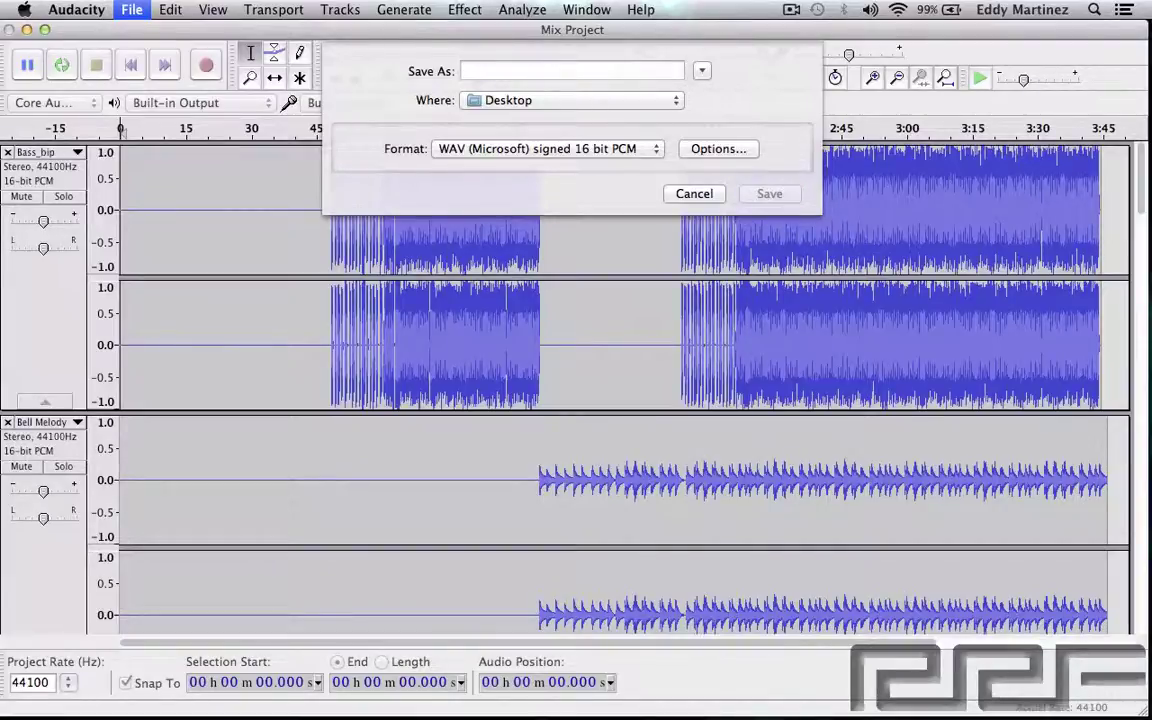
text(Dream)
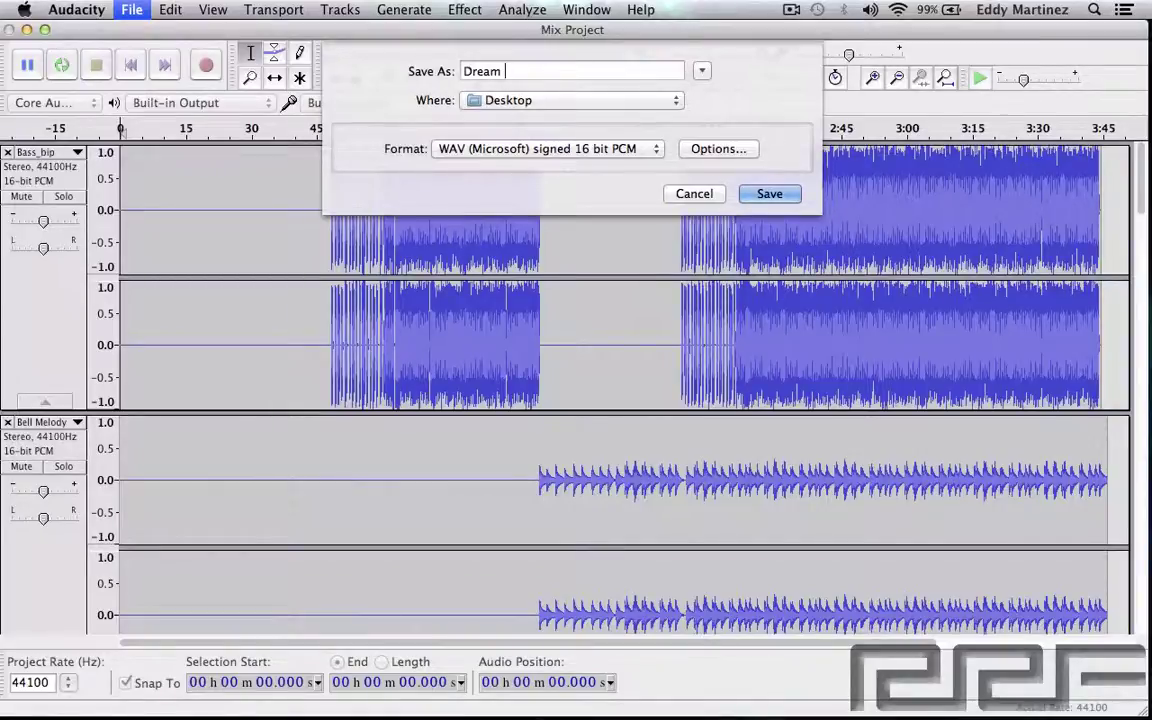
text( *)
key(BackSpace)
text((m)
key(BackSpace)
text(Mix One))
Keep WAV (Microsoft) signed 16 bit PCM as the export format
click(545, 149)
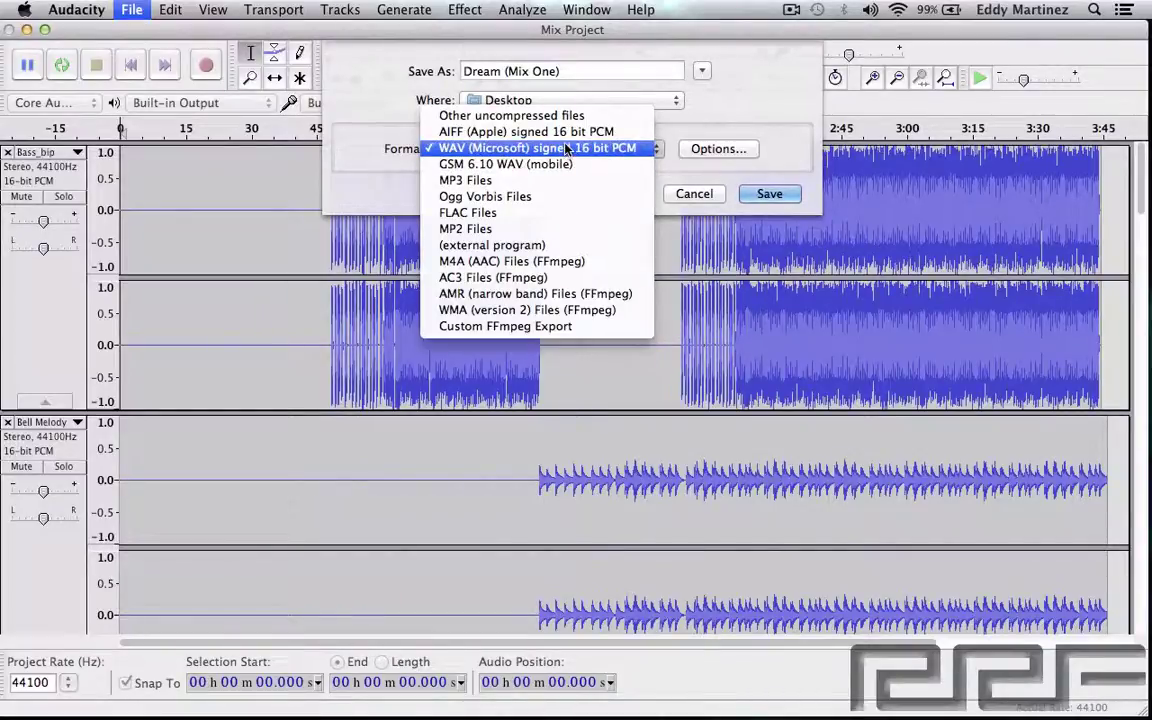
click(566, 150)
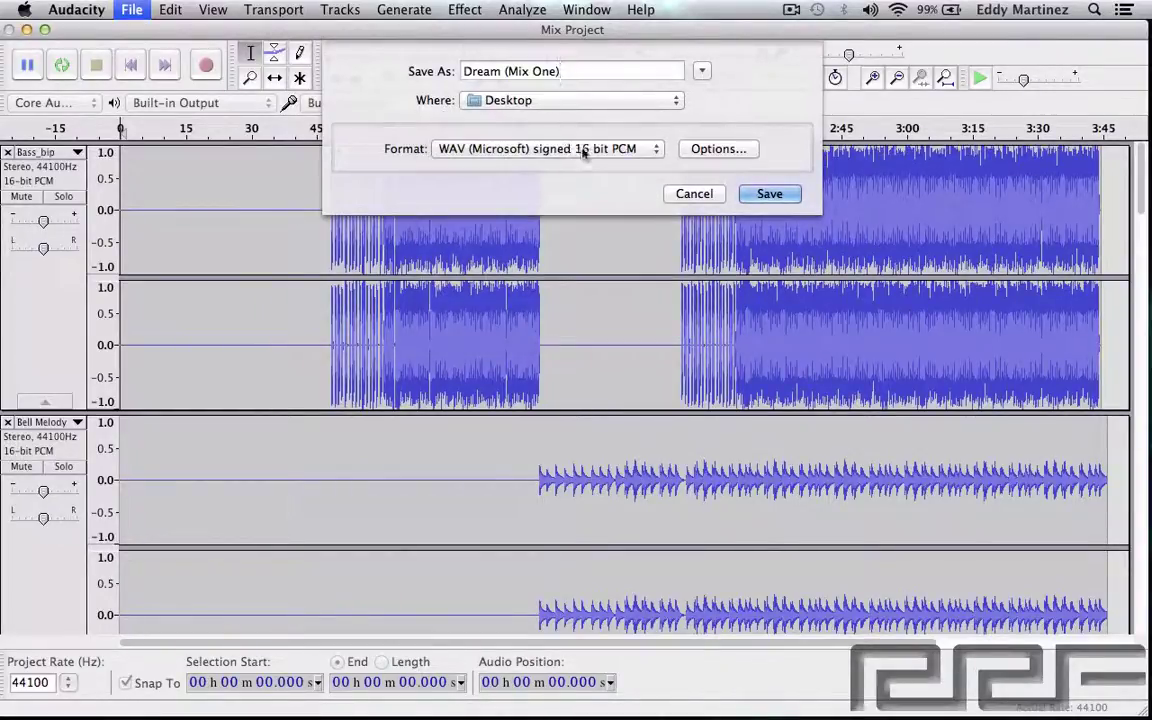
Save the WAV to the Desktop, accepting the mix-down and silencing its future warnings
click(712, 149)
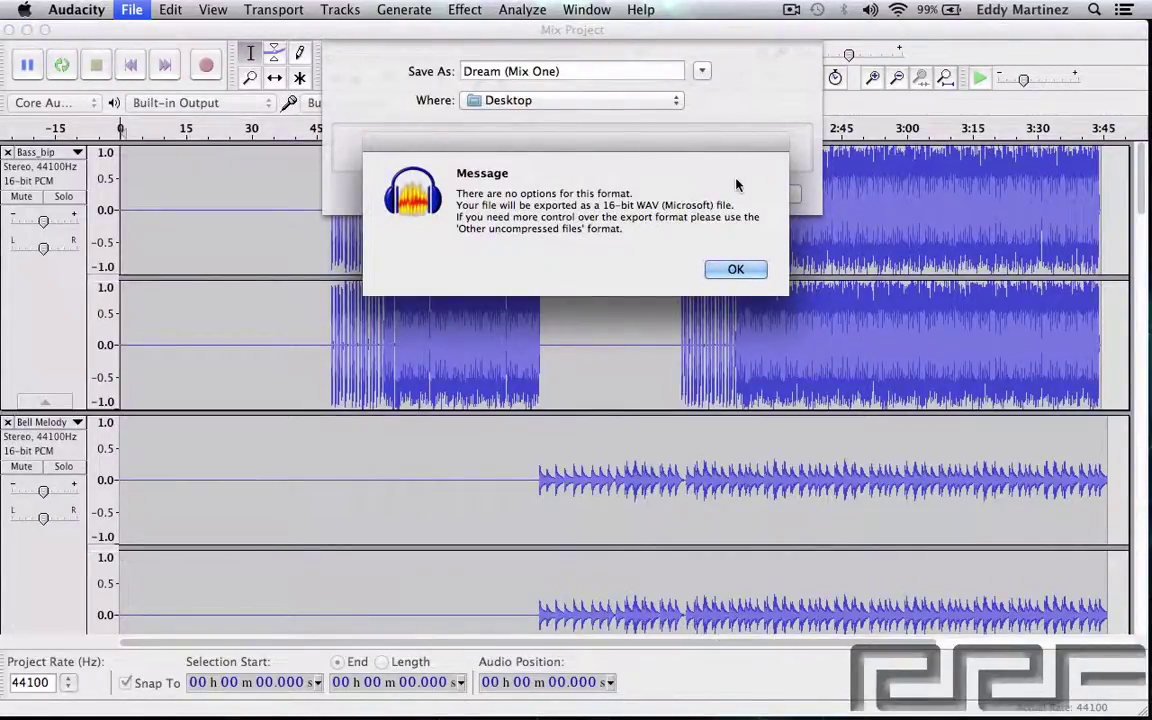
click(731, 271)
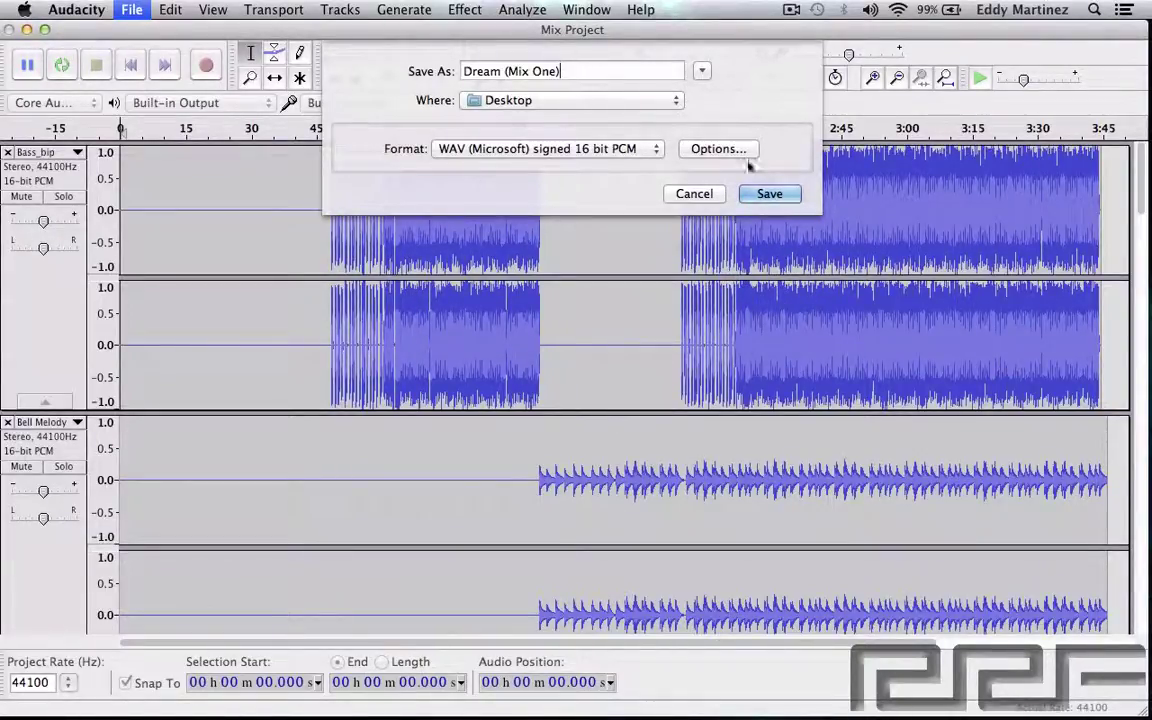
click(765, 194)
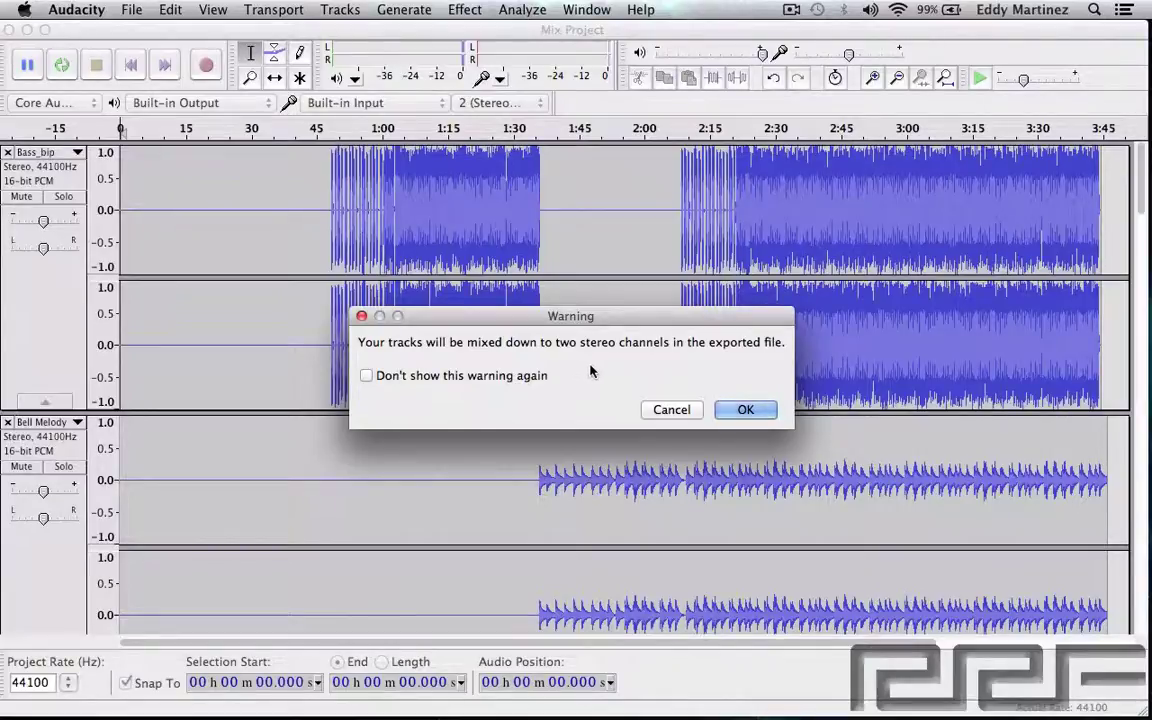
click(366, 377)
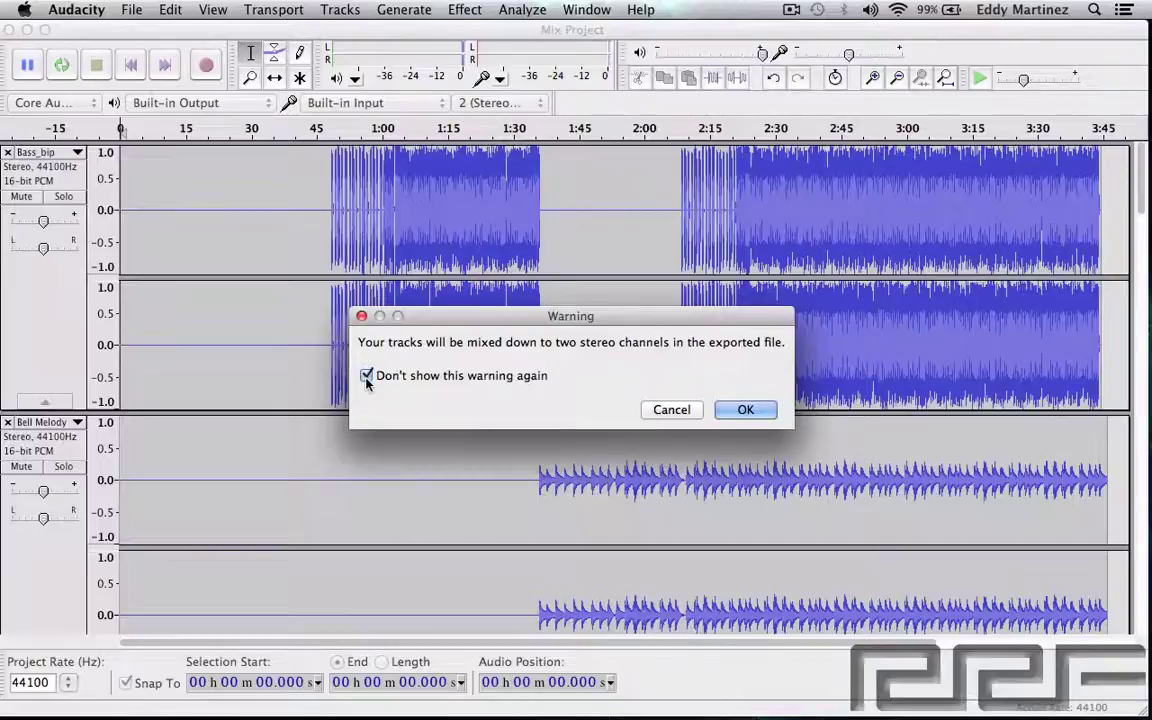
click(764, 412)
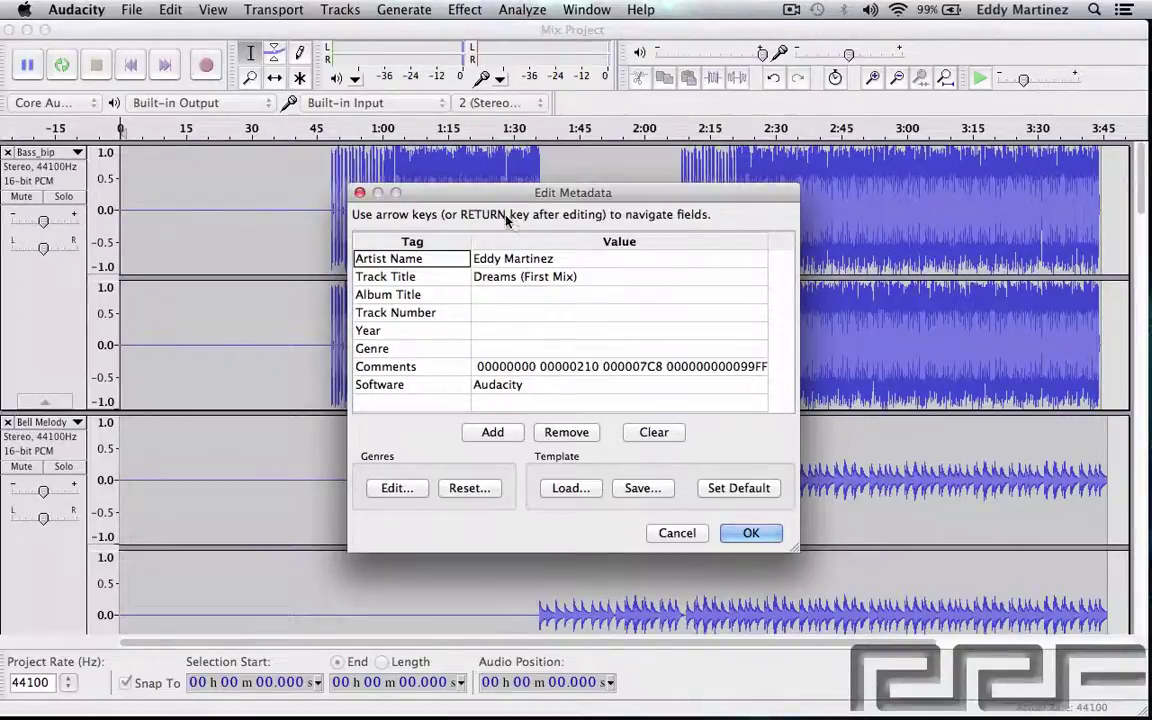
Move the metadata editor up and clear the Comments tag
drag(472, 192, 468, 29)
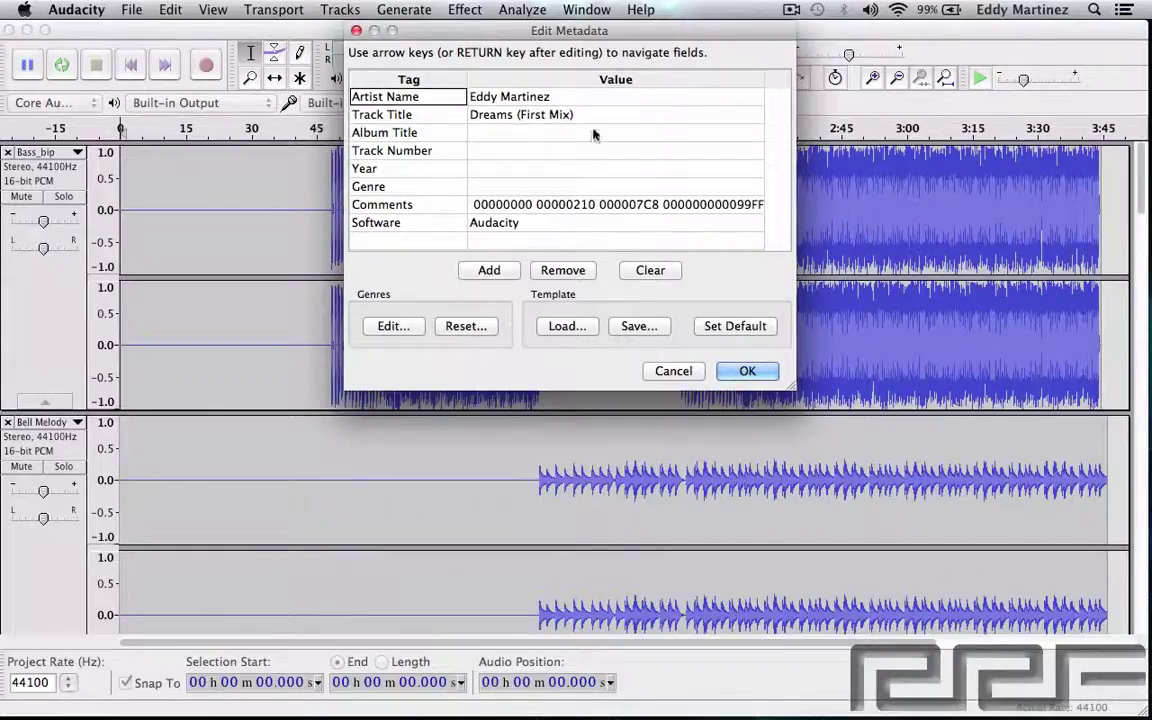
click(506, 204)
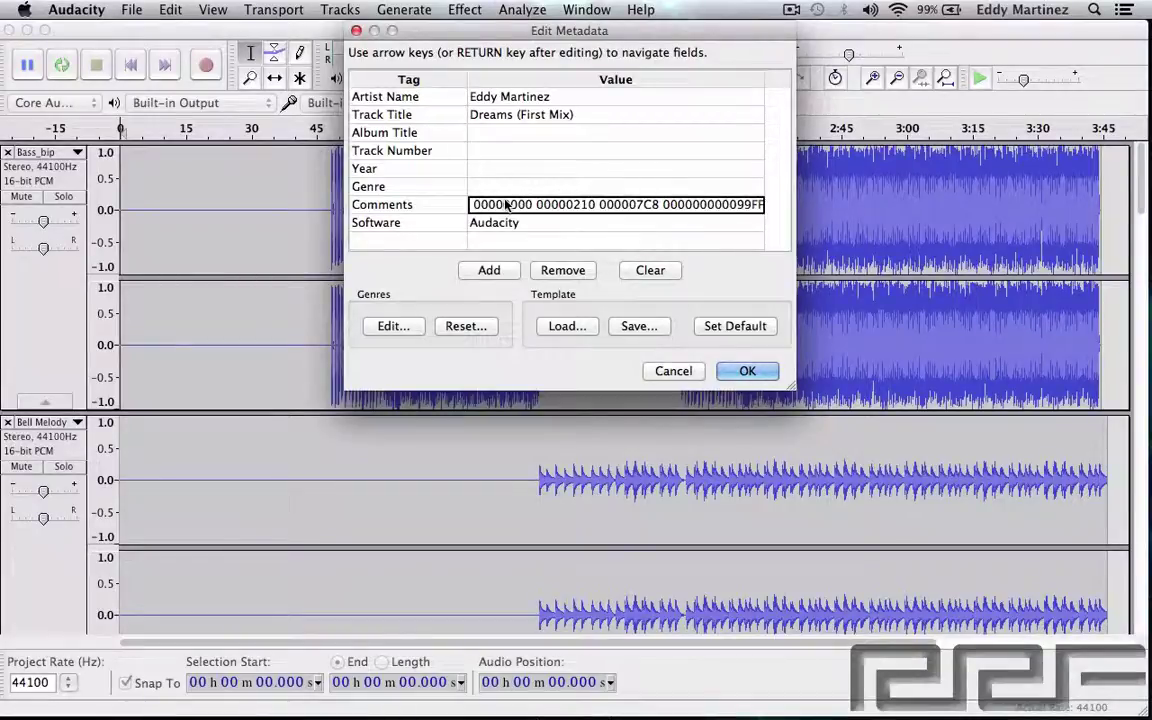
click(506, 203)
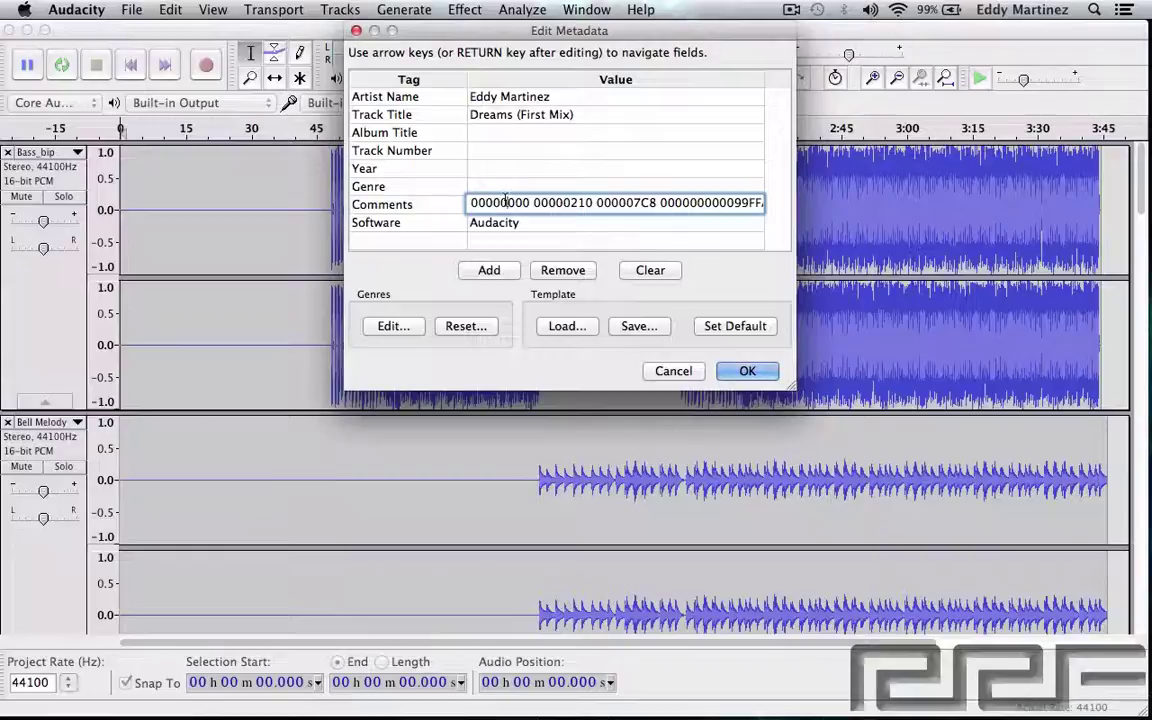
key(shift+Home)
key(BackSpace)
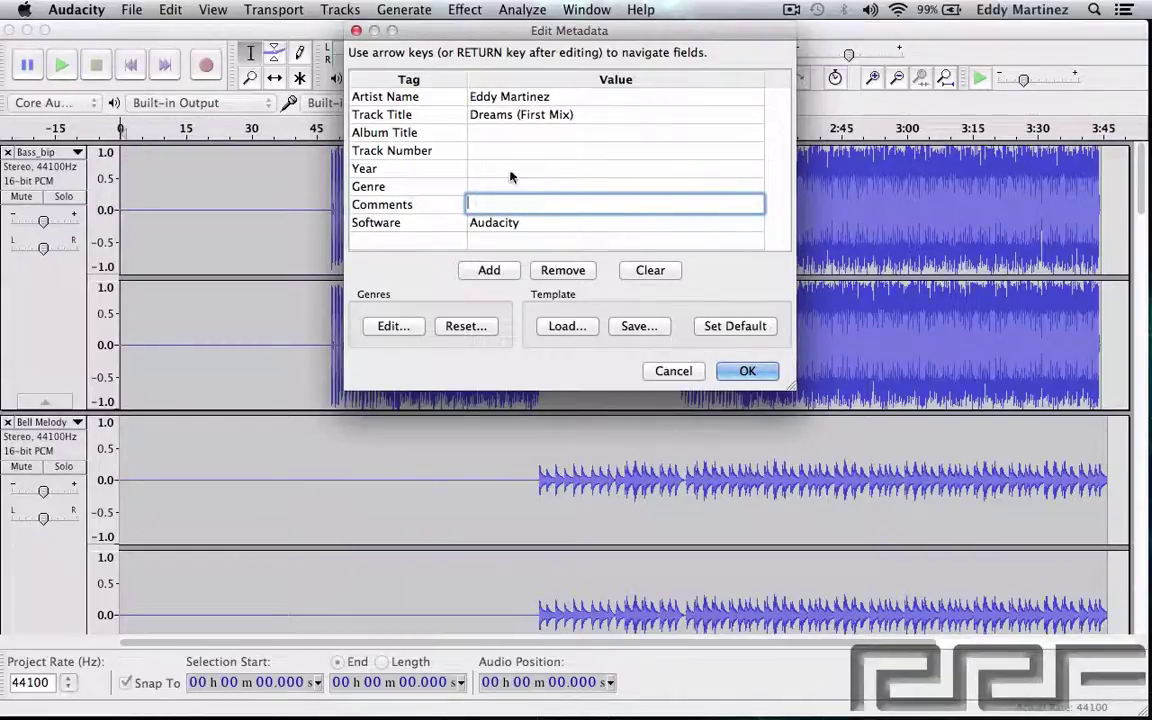
Set the Year tag to 2013 and the Genre tag to Electronic
click(508, 134)
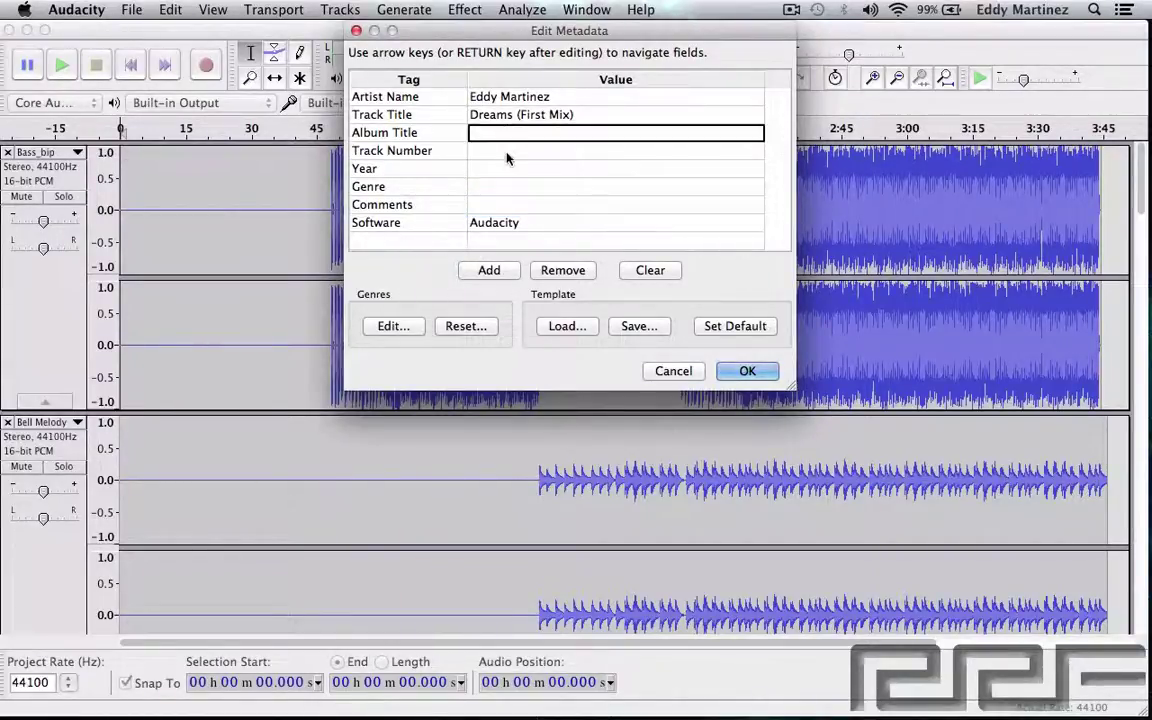
click(506, 152)
click(506, 170)
click(507, 168)
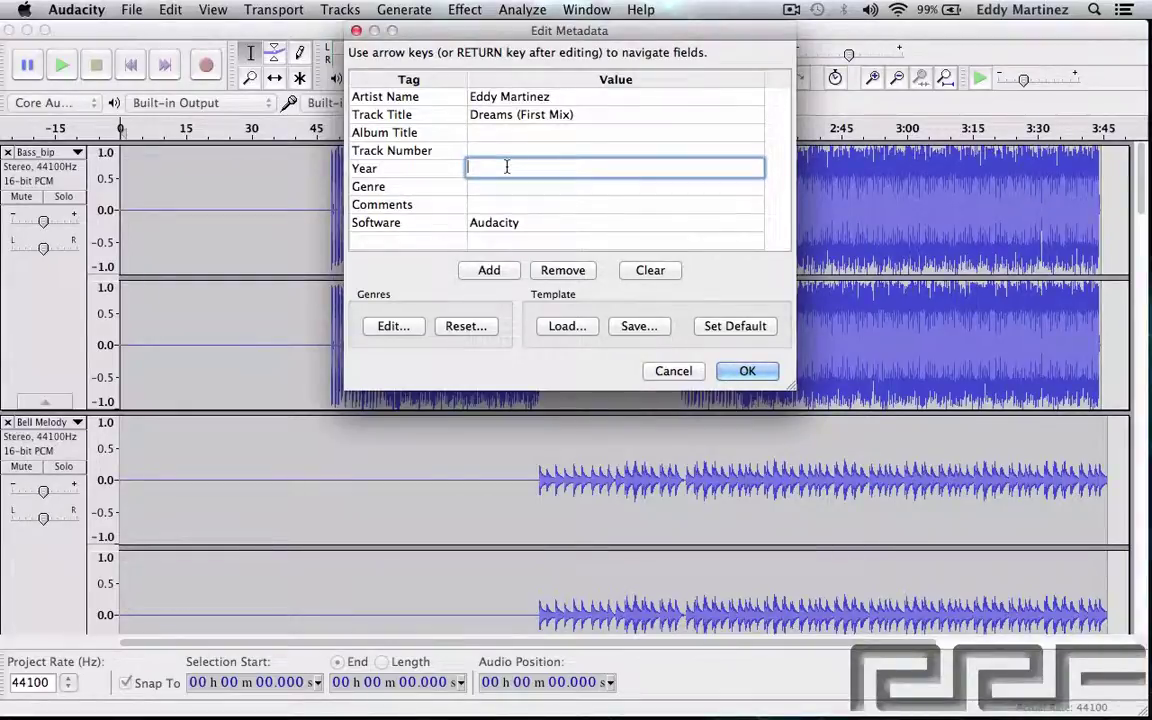
text(2013)
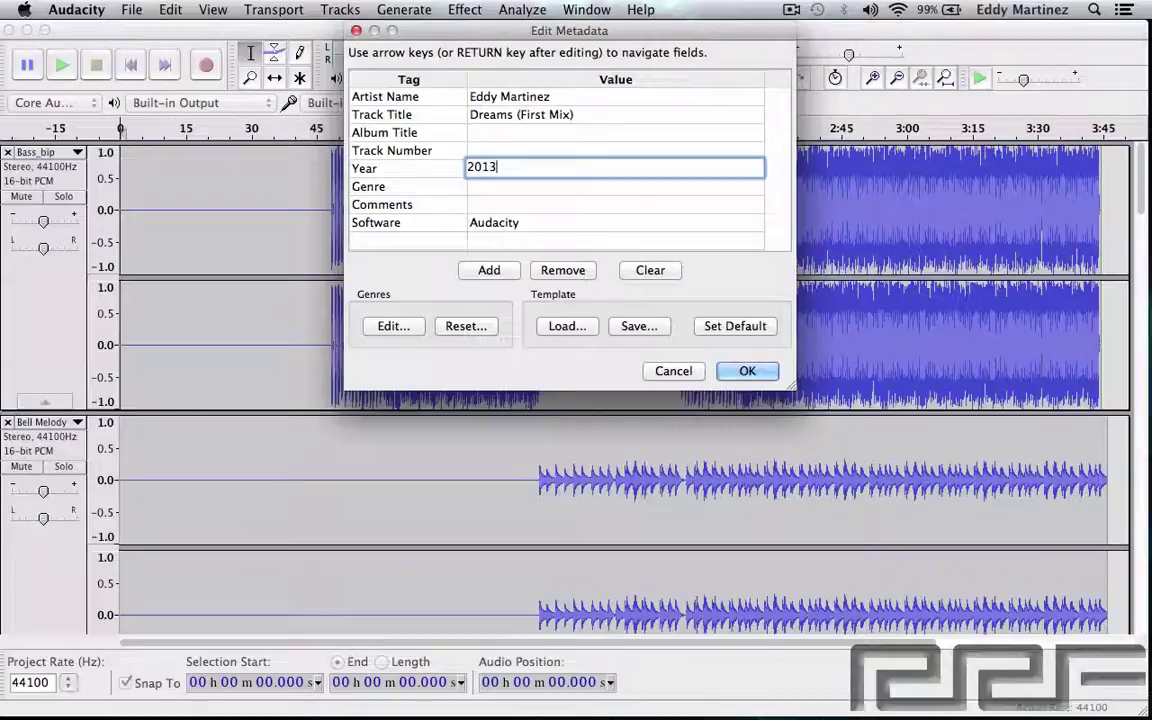
key(Return)
click(501, 190)
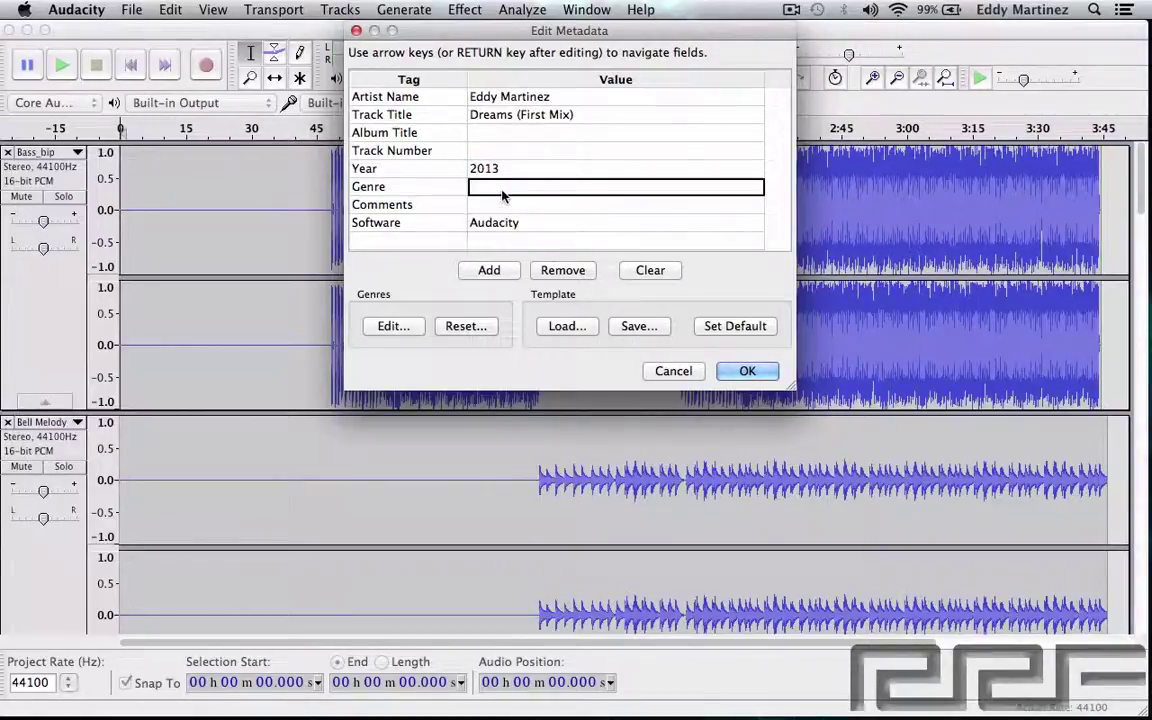
click(502, 190)
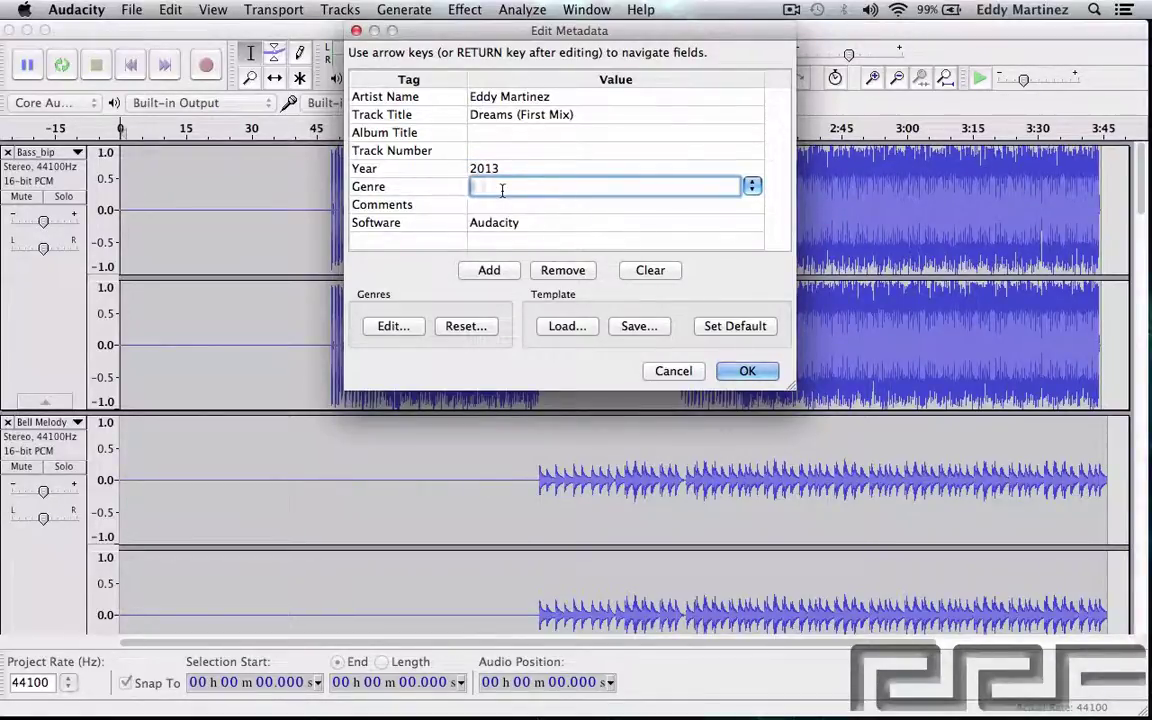
text(Electronic)
text(ic)
click(750, 372)
Finish the export and open Get Info for Dream (Mix One).wav on the Desktop
click(750, 372)
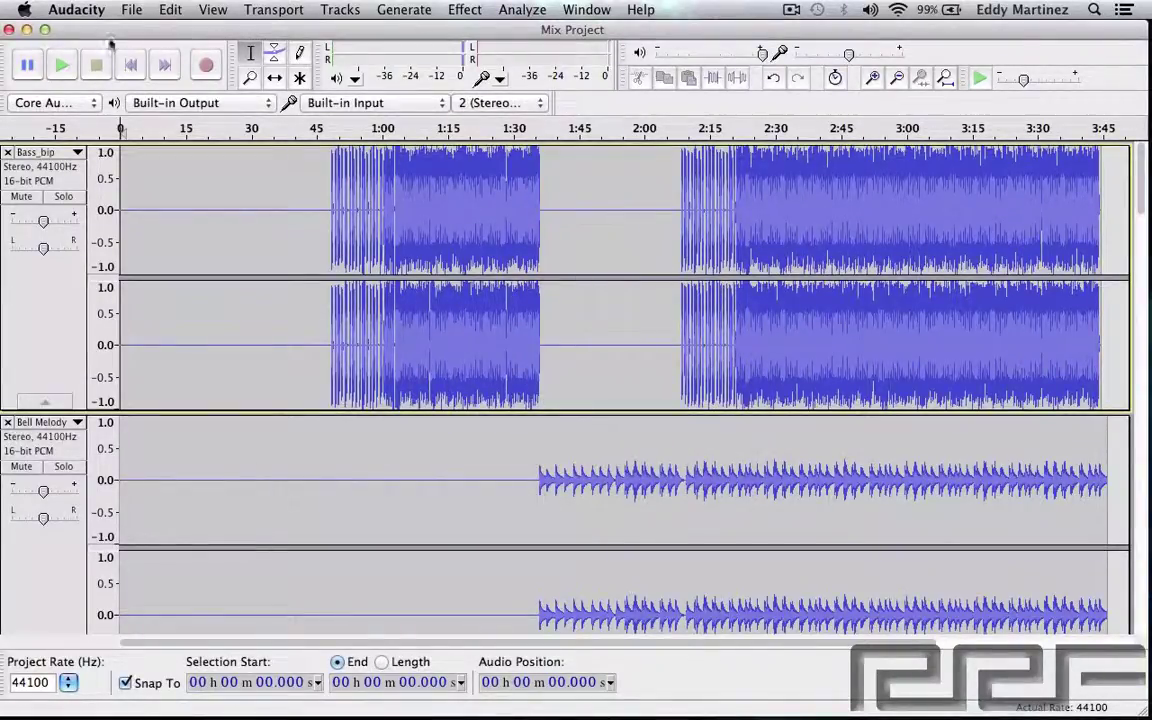
click(27, 30)
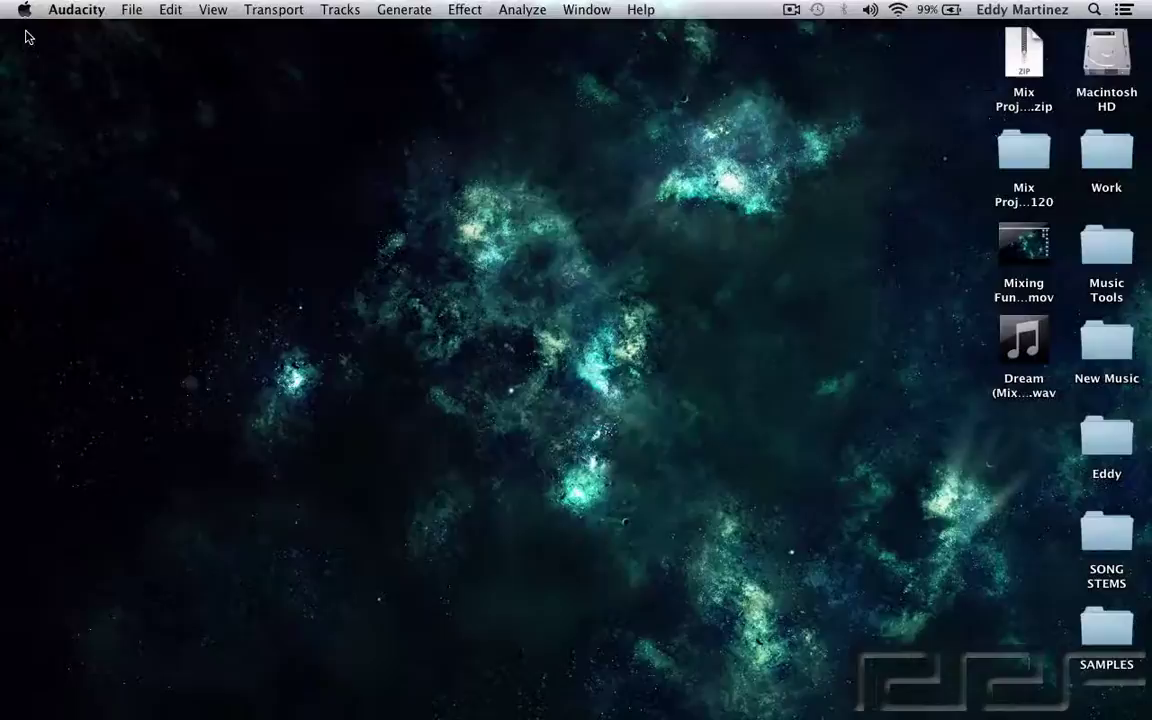
click(1016, 360)
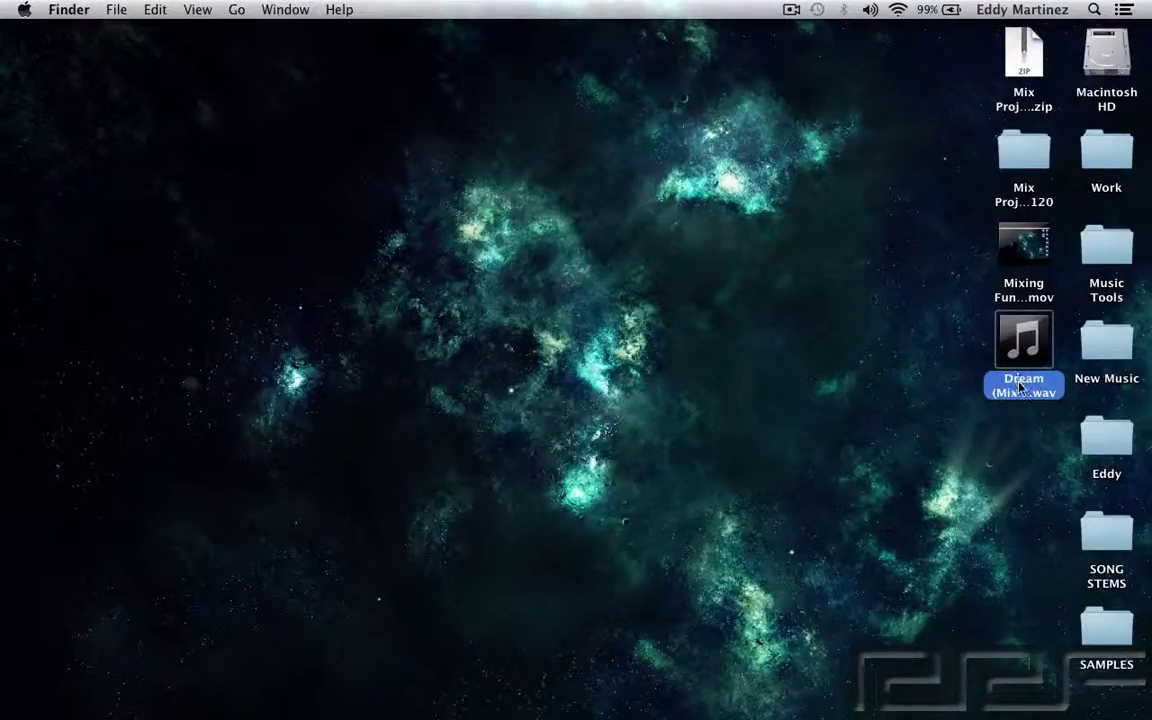
right_click(1019, 356)
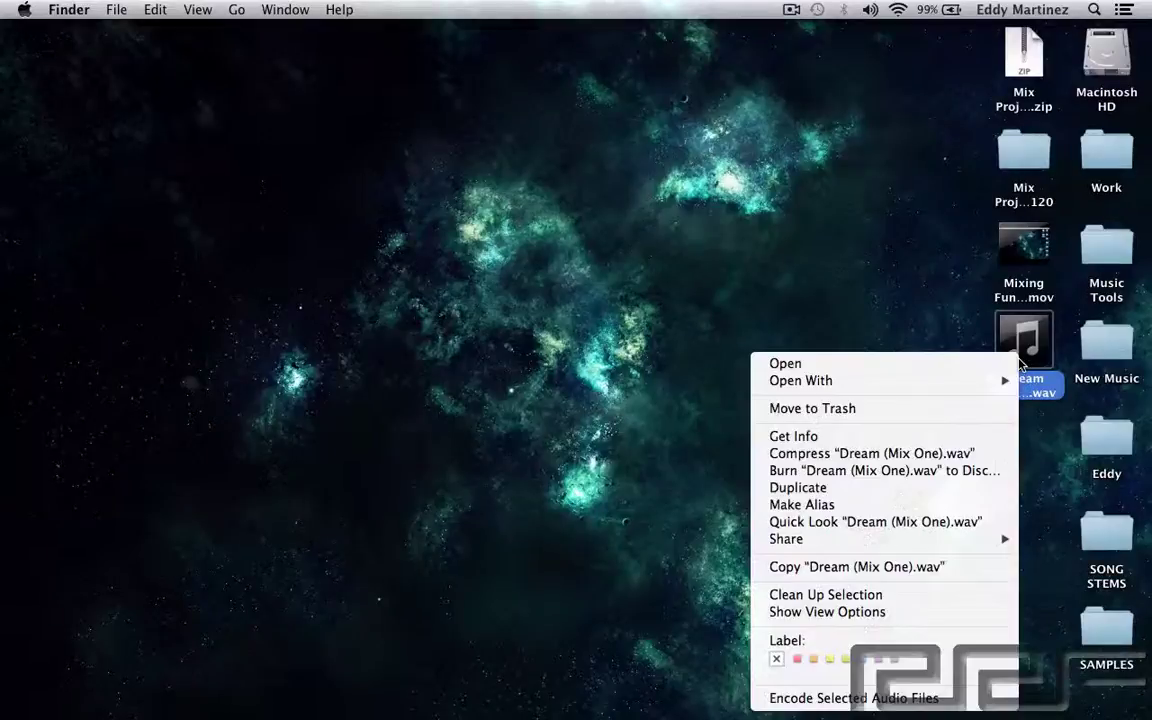
click(932, 437)
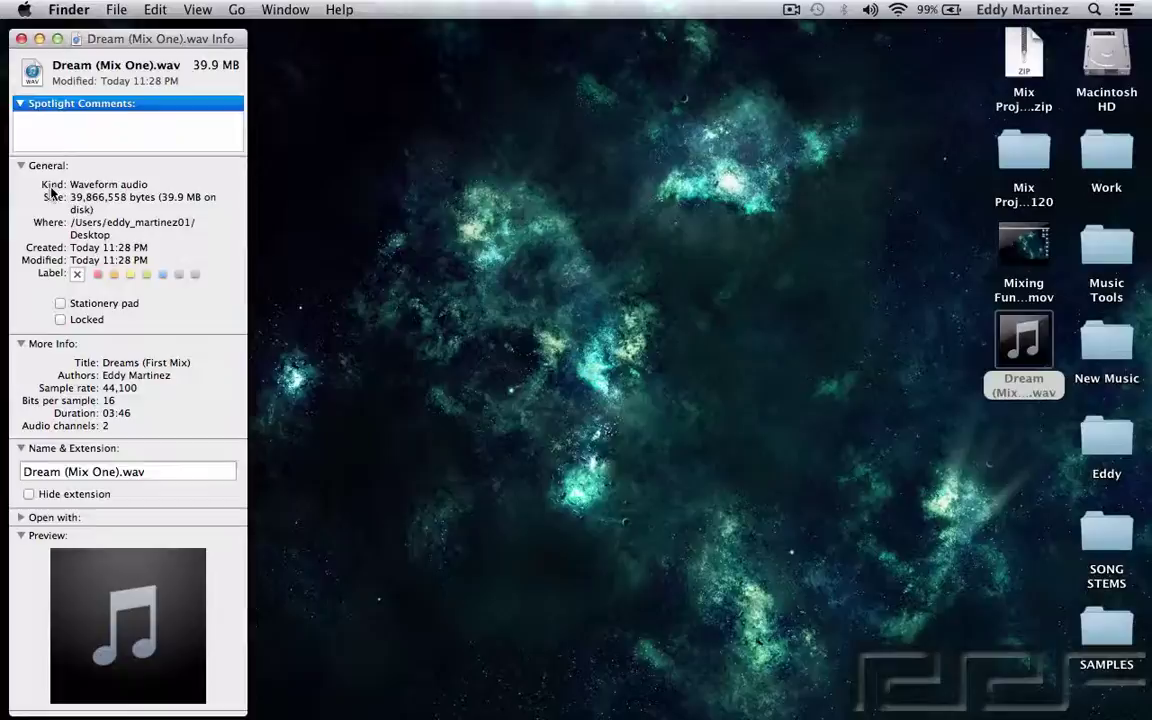
Review the file's Waveform audio details and close the Info window
drag(70, 184, 150, 180)
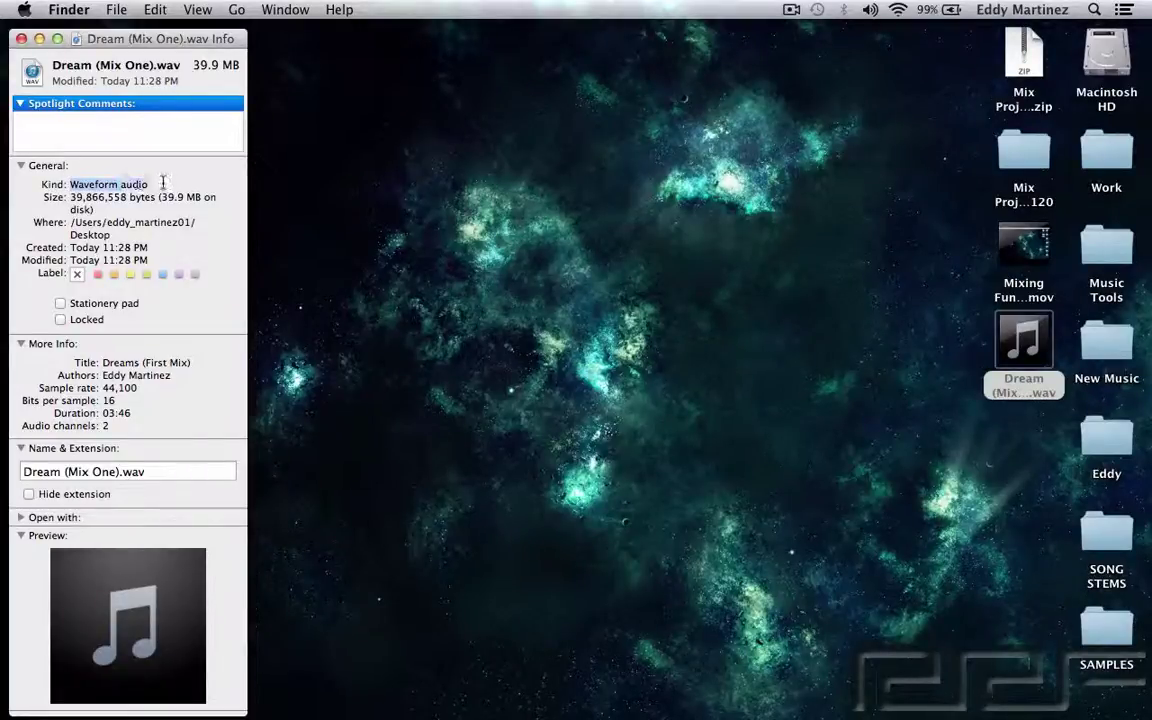
scroll(145, 440, down, 1)
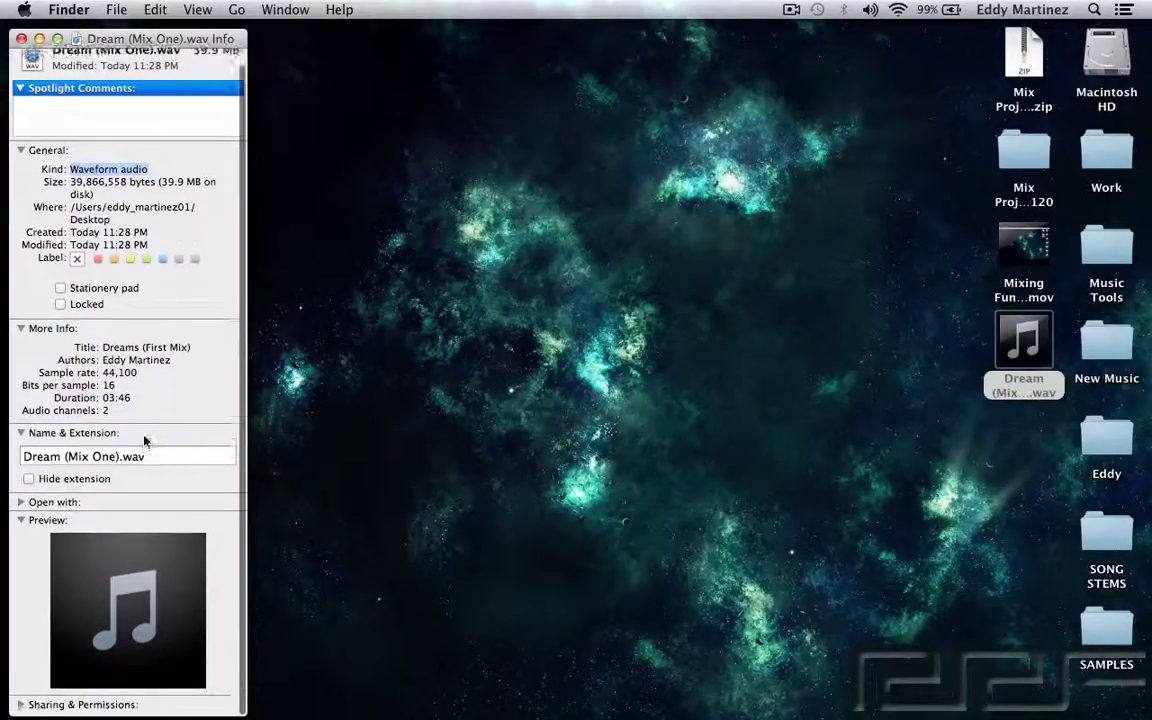
click(20, 38)
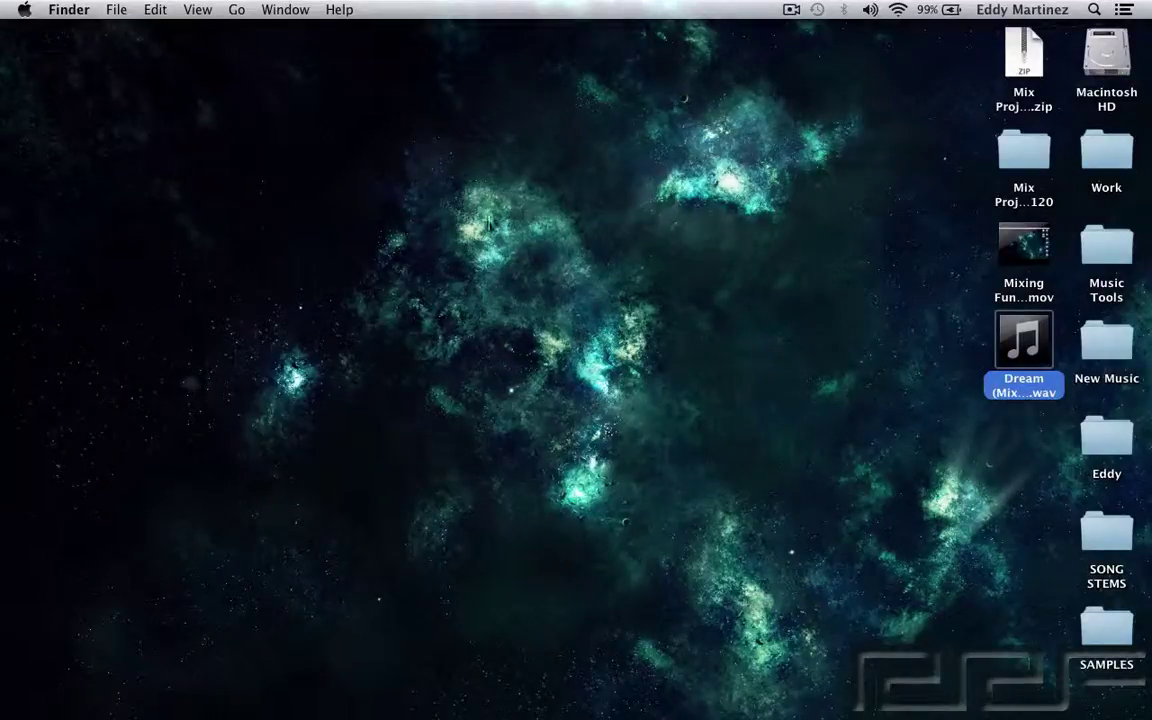
Return to Audacity's Mix Project and open Export Multiple
mouse_move(607, 712)
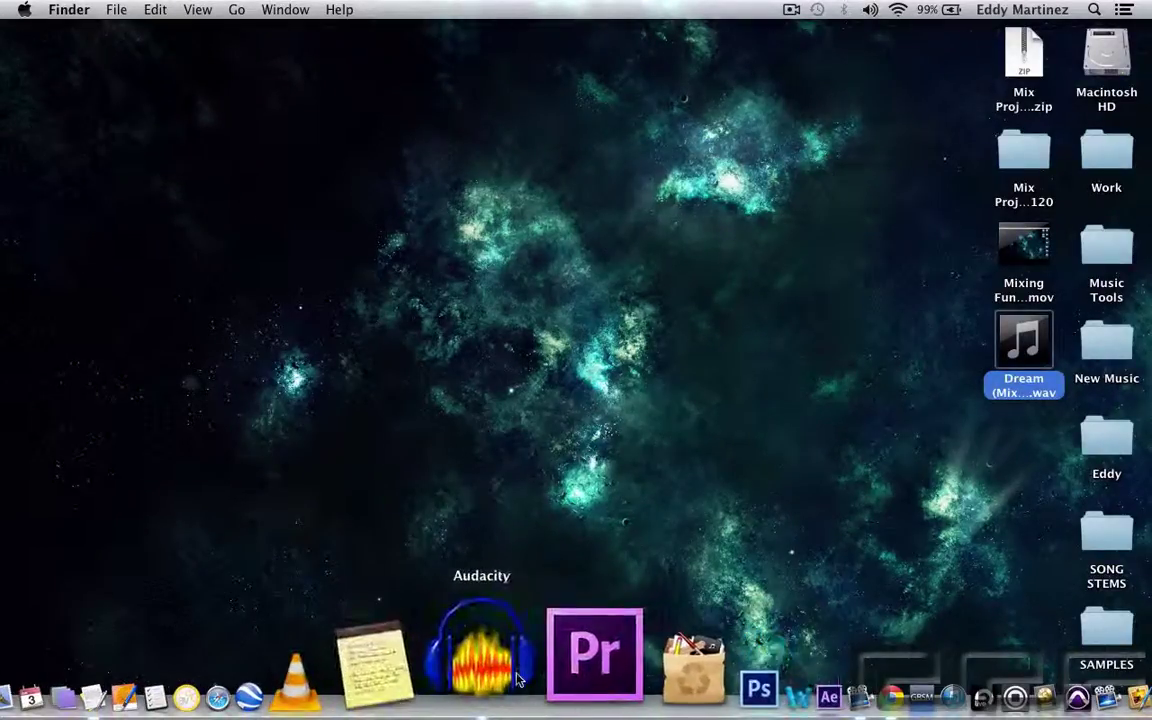
click(508, 668)
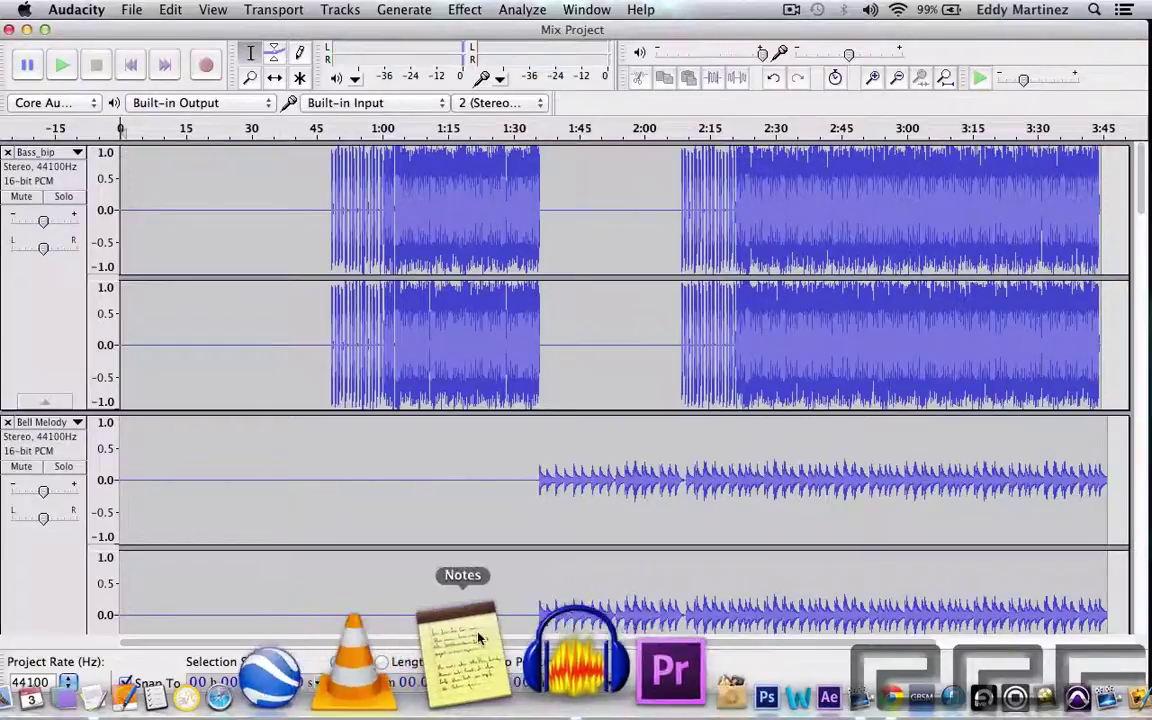
click(131, 10)
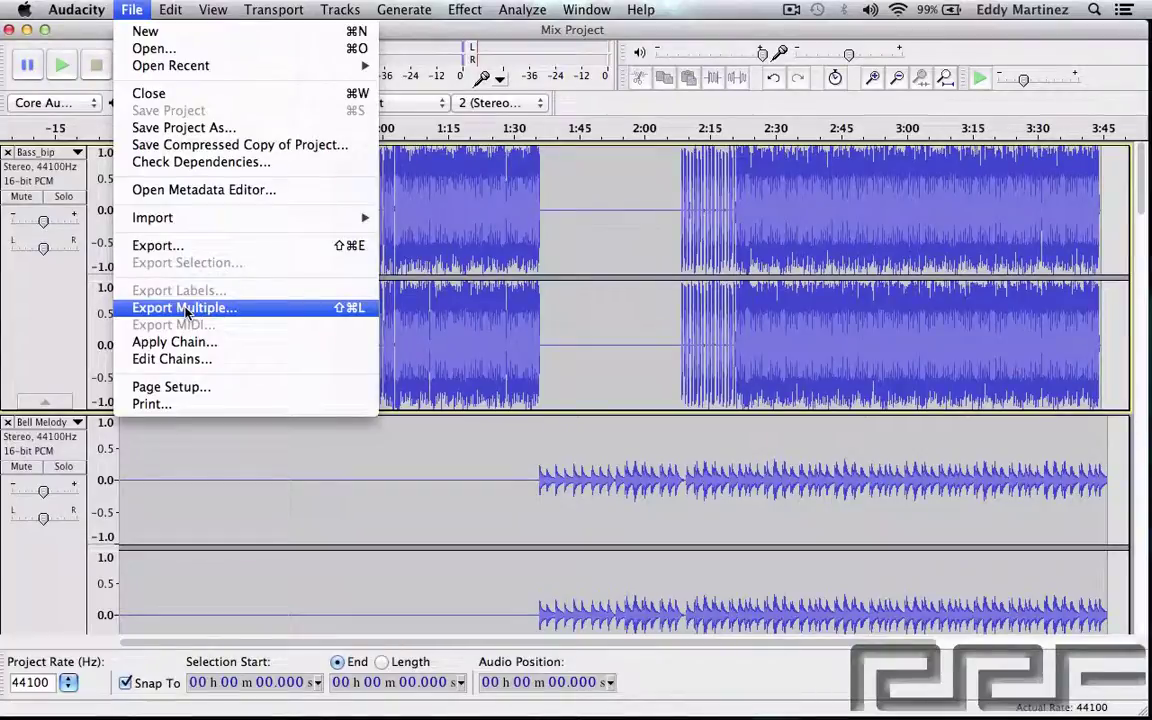
click(300, 314)
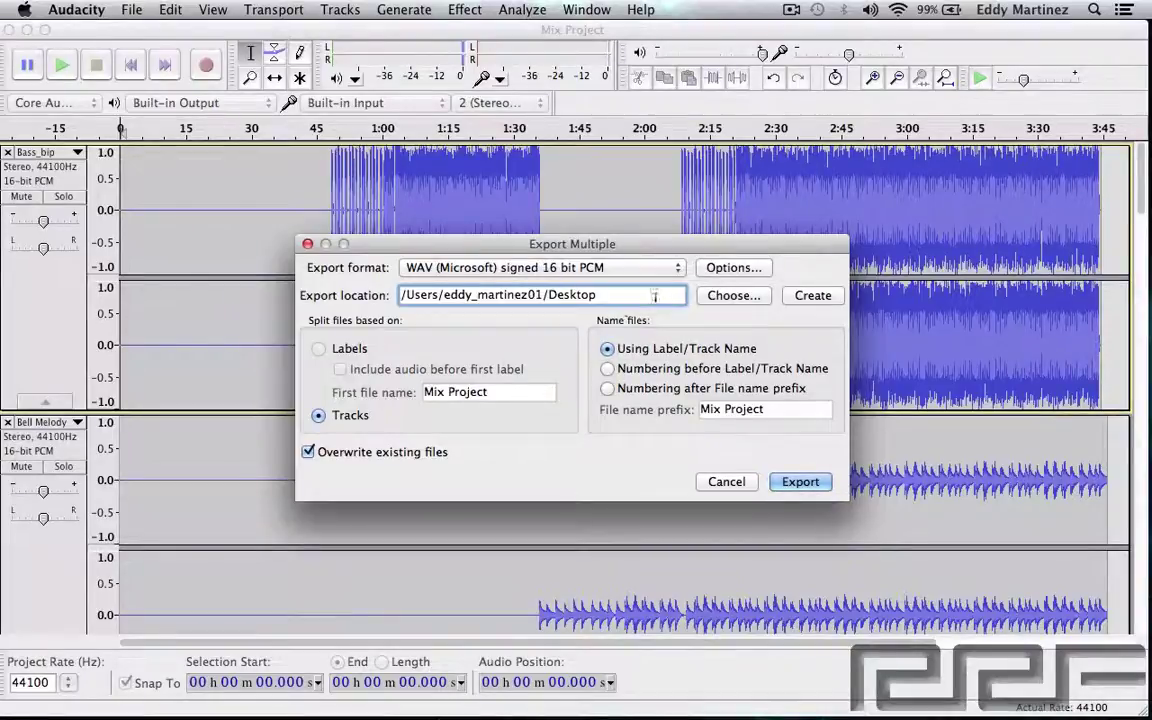
Keep WAV 16-bit PCM format and file naming by track name only
click(622, 268)
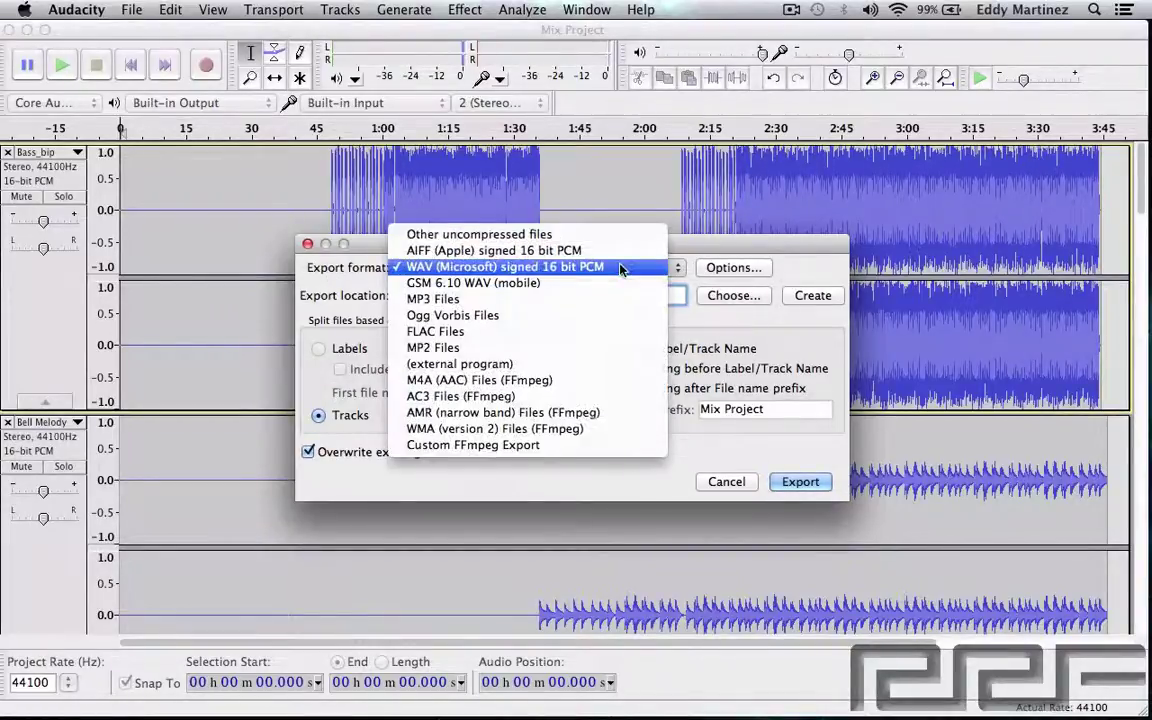
click(533, 267)
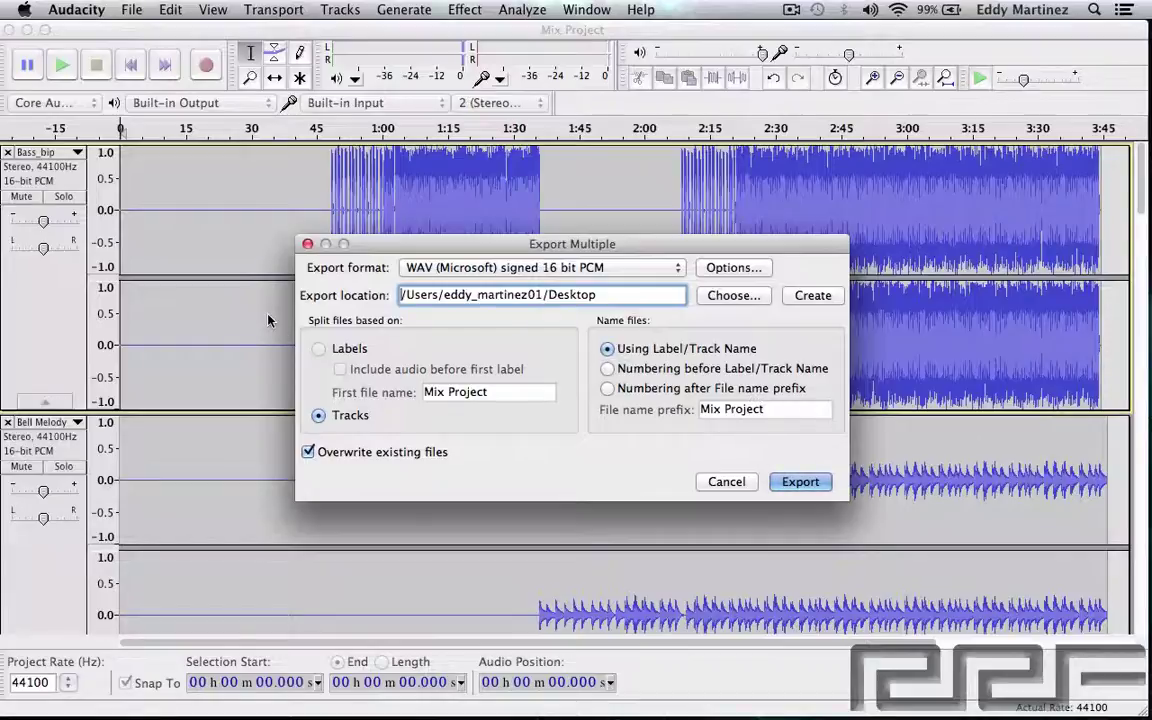
click(630, 370)
click(609, 349)
Start the export and shorten the first titles to Bass and Bell Melody
click(808, 481)
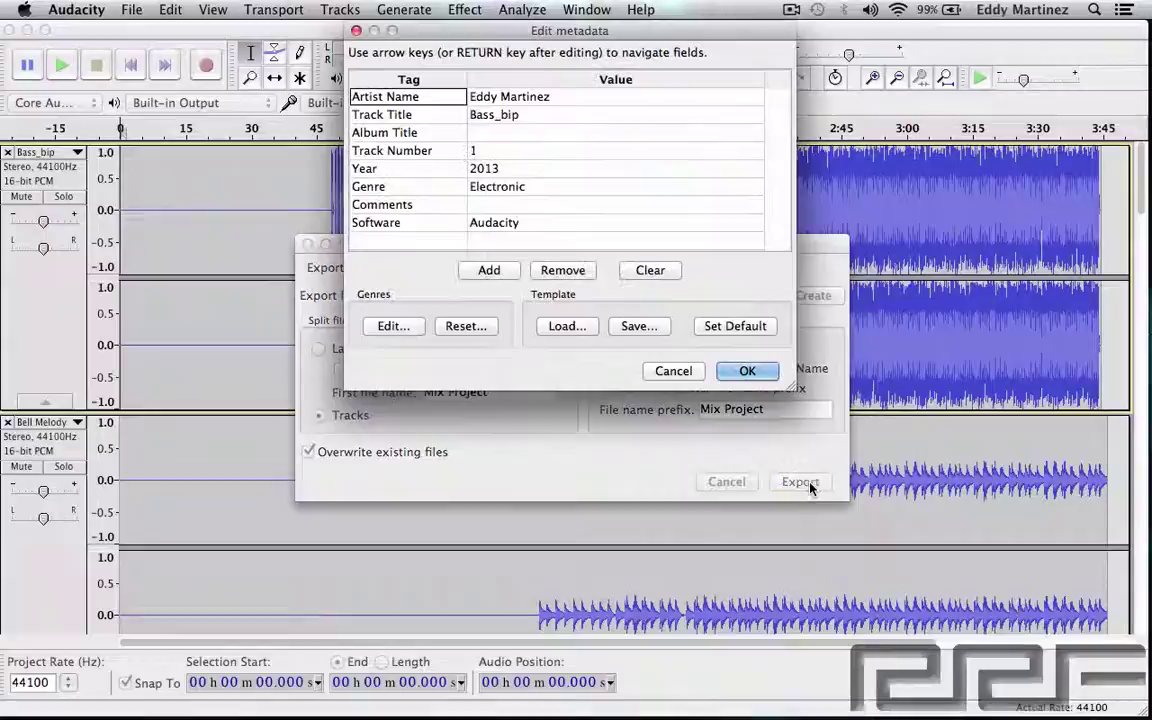
click(549, 118)
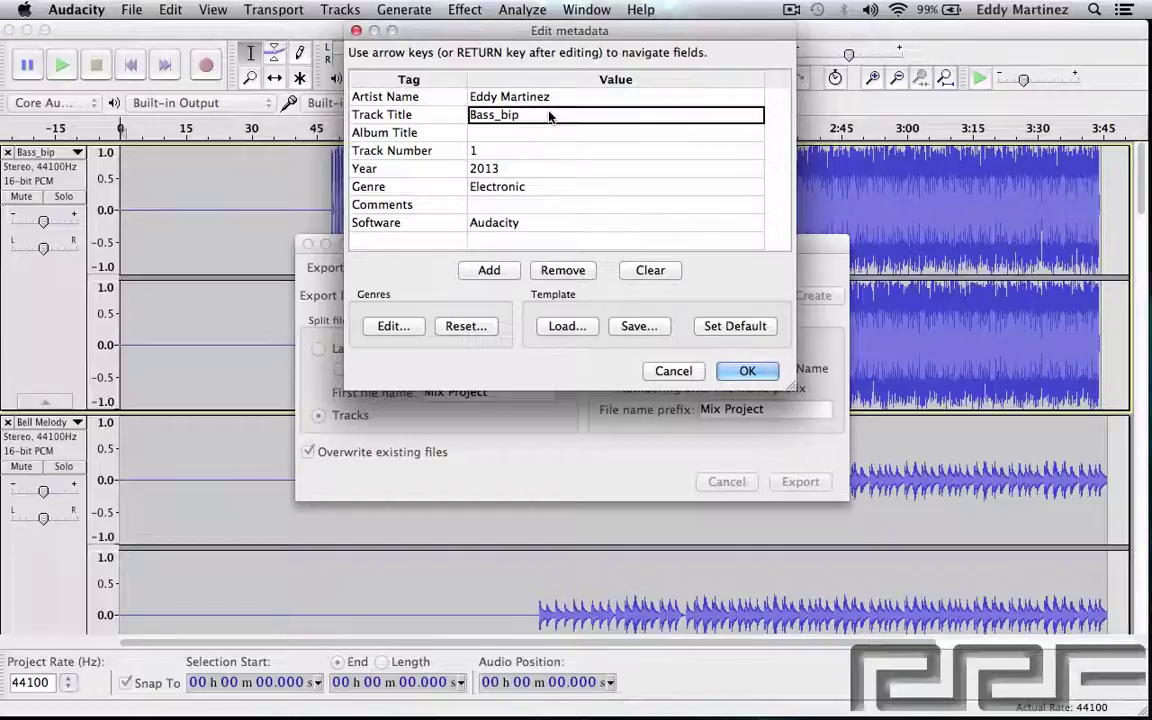
click(549, 116)
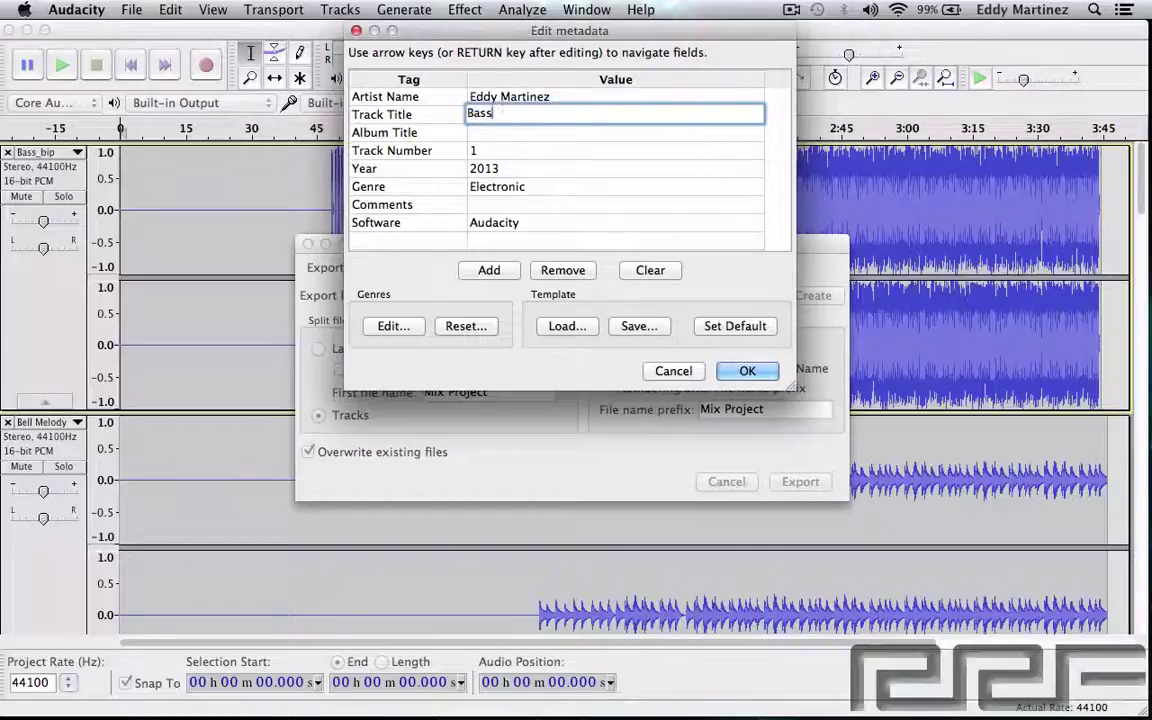
click(744, 372)
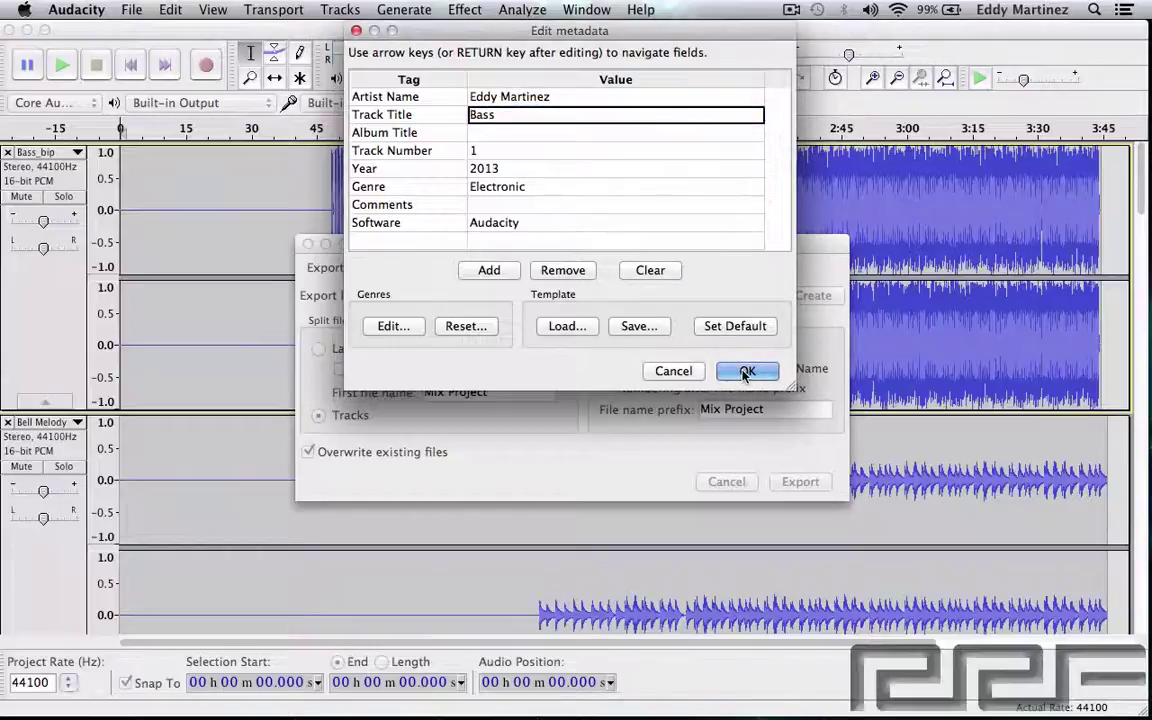
click(578, 116)
key(BackSpace)
key(BackSpace)
key(BackSpace)
key(BackSpace)
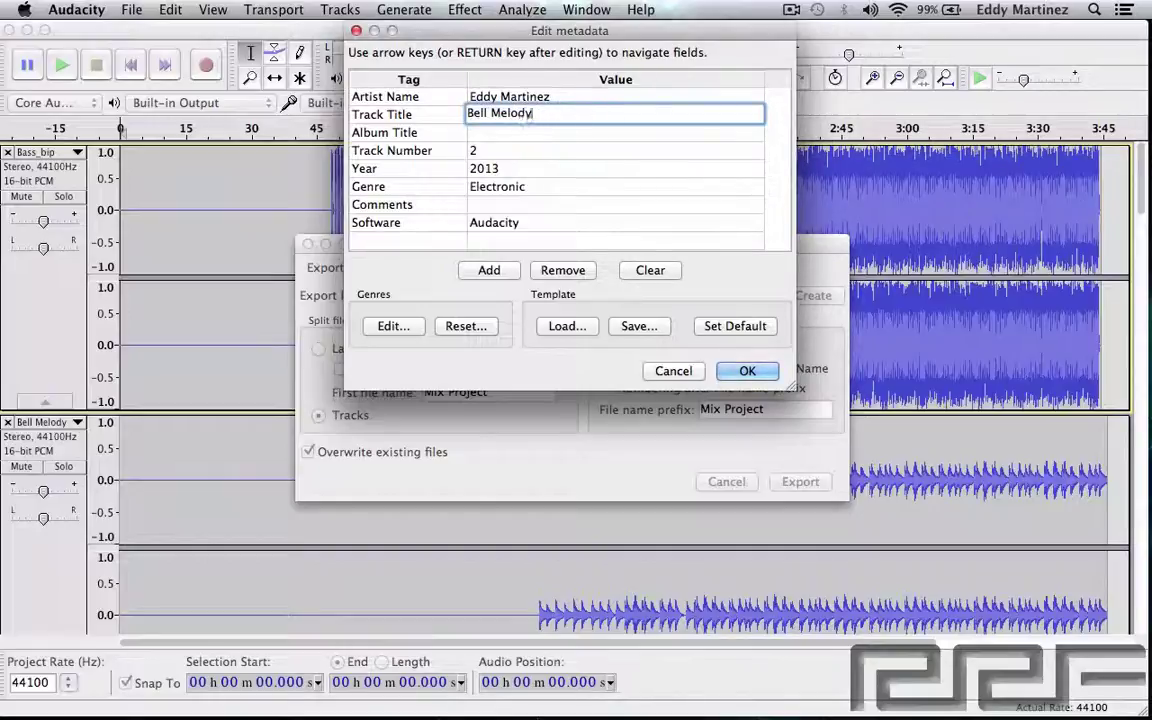
click(748, 372)
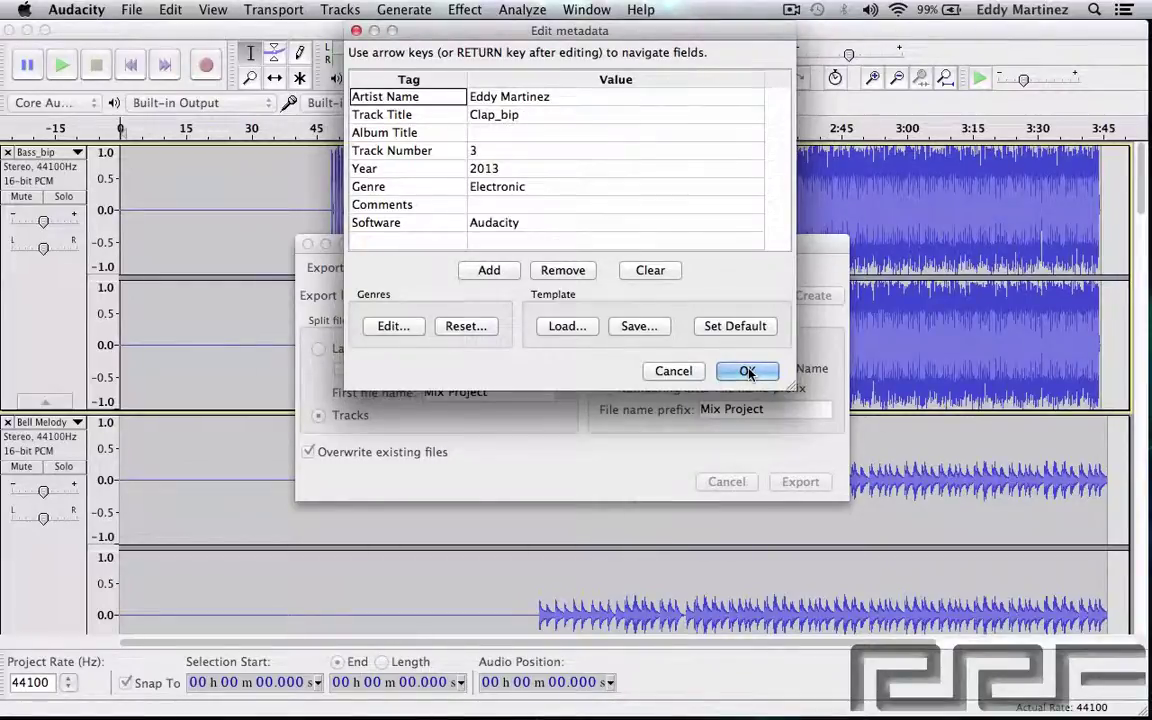
Trim the _bip suffix so the next titles read Clap and Crash
click(537, 114)
key(BackSpace)
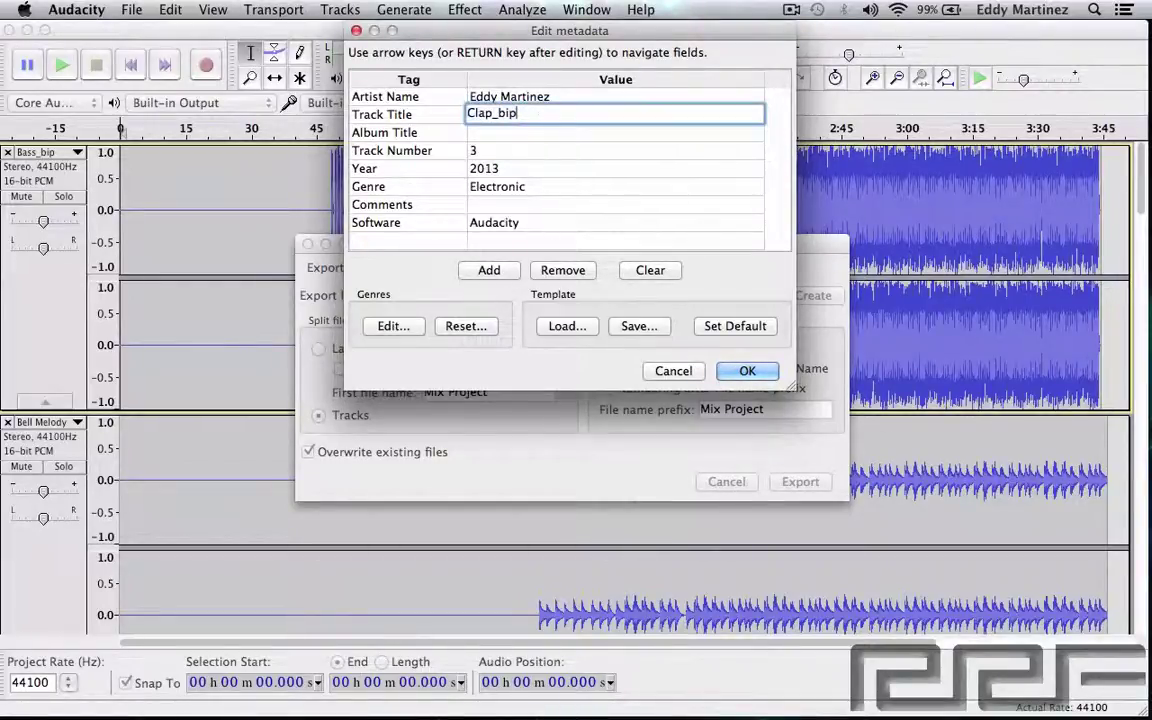
key(BackSpace)
key(BackSpace)
key(BackSpace)
click(748, 371)
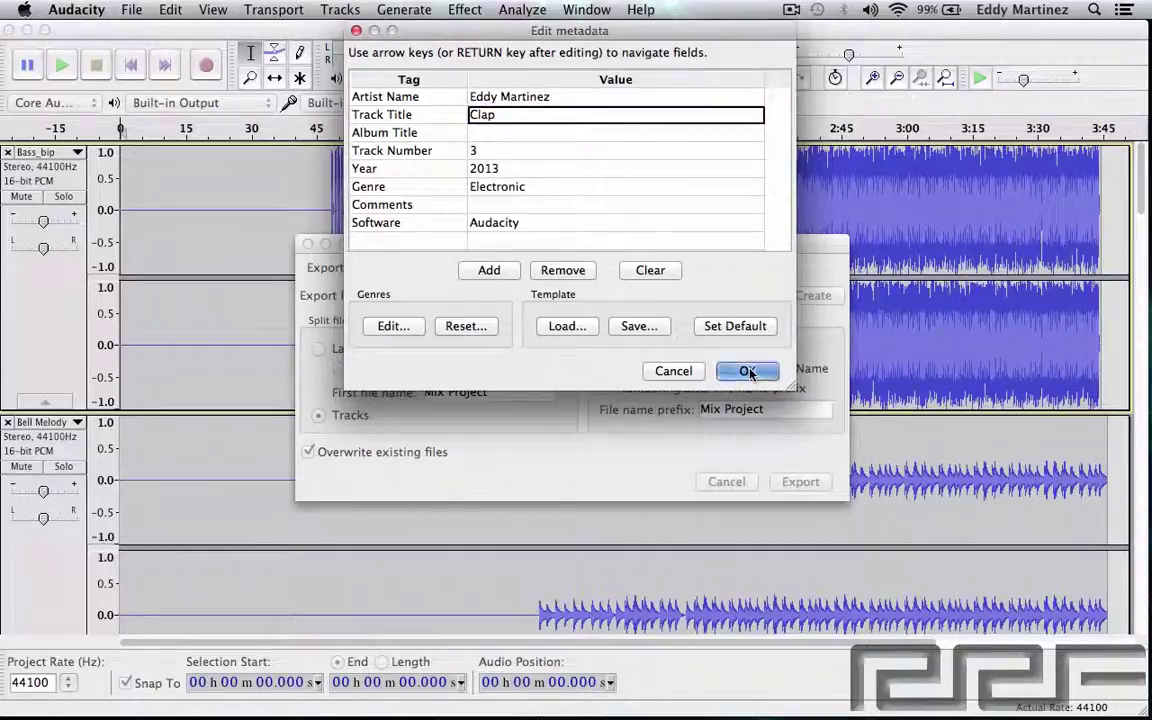
click(748, 371)
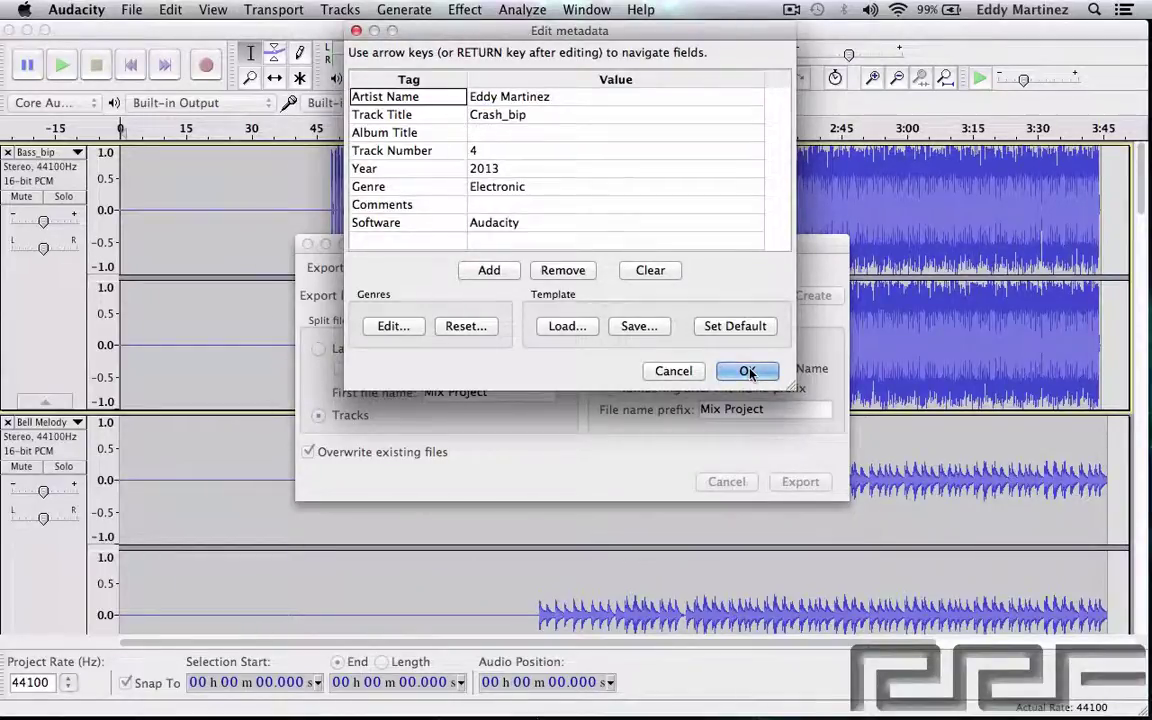
click(527, 114)
key(BackSpace)
key(BackSpace)
key(BackSpace)
key(BackSpace)
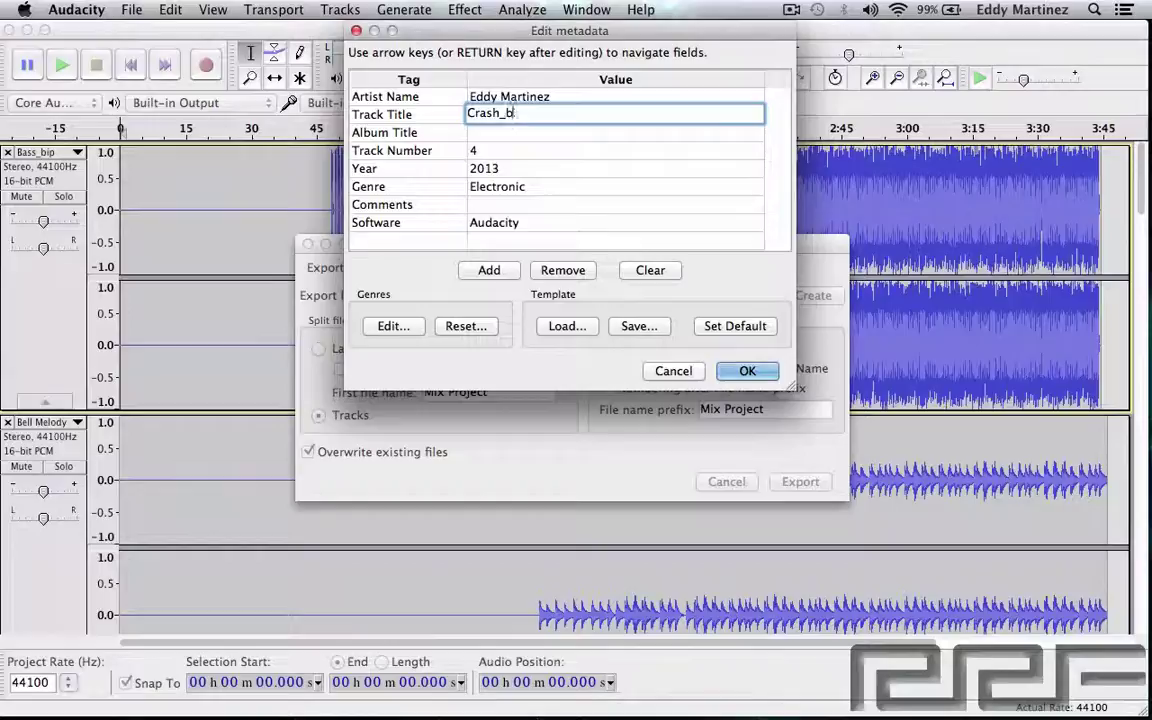
key(Return)
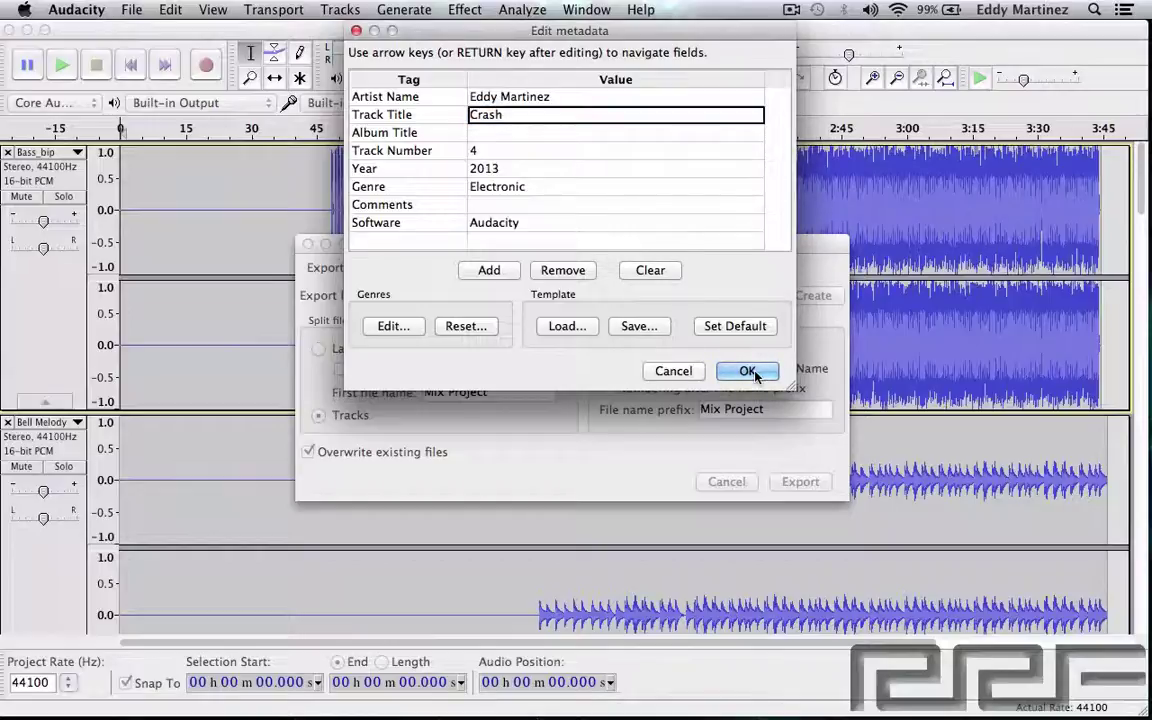
click(748, 371)
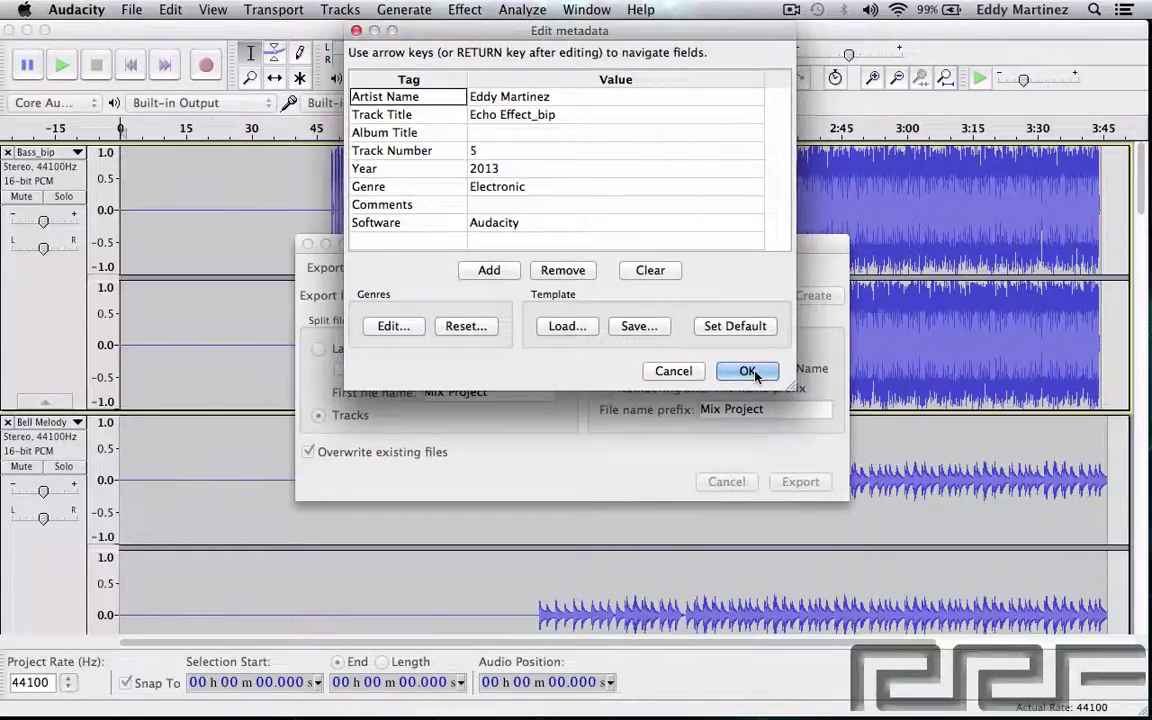
Retitle the next two tracks Echo Effect and Filtered Melody without _bip
click(577, 118)
double_click(577, 120)
key(BackSpace)
key(BackSpace)
key(BackSpace)
key(BackSpace)
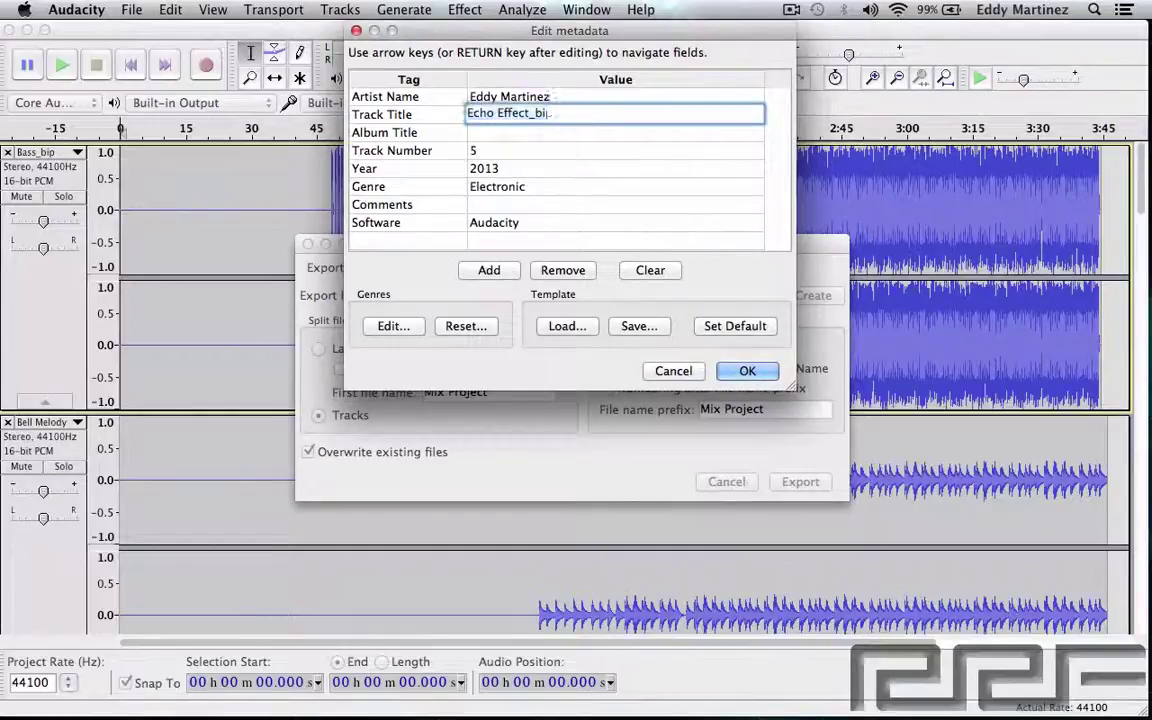
click(757, 373)
click(748, 371)
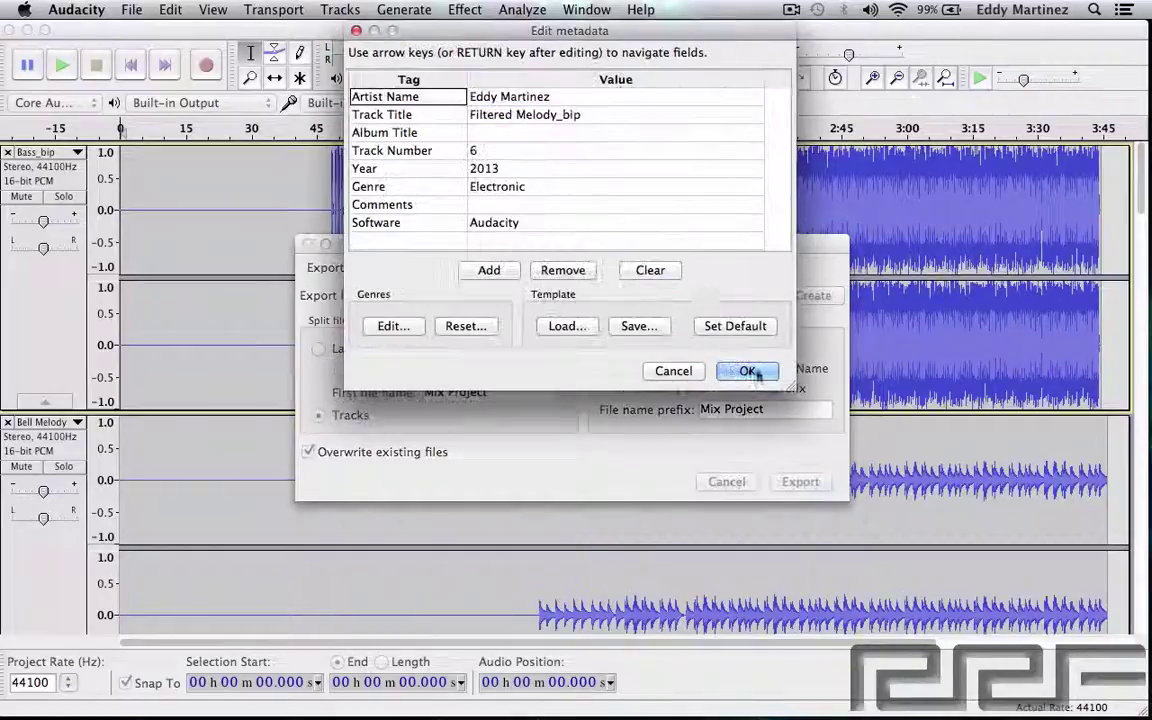
click(620, 118)
double_click(622, 120)
key(Right)
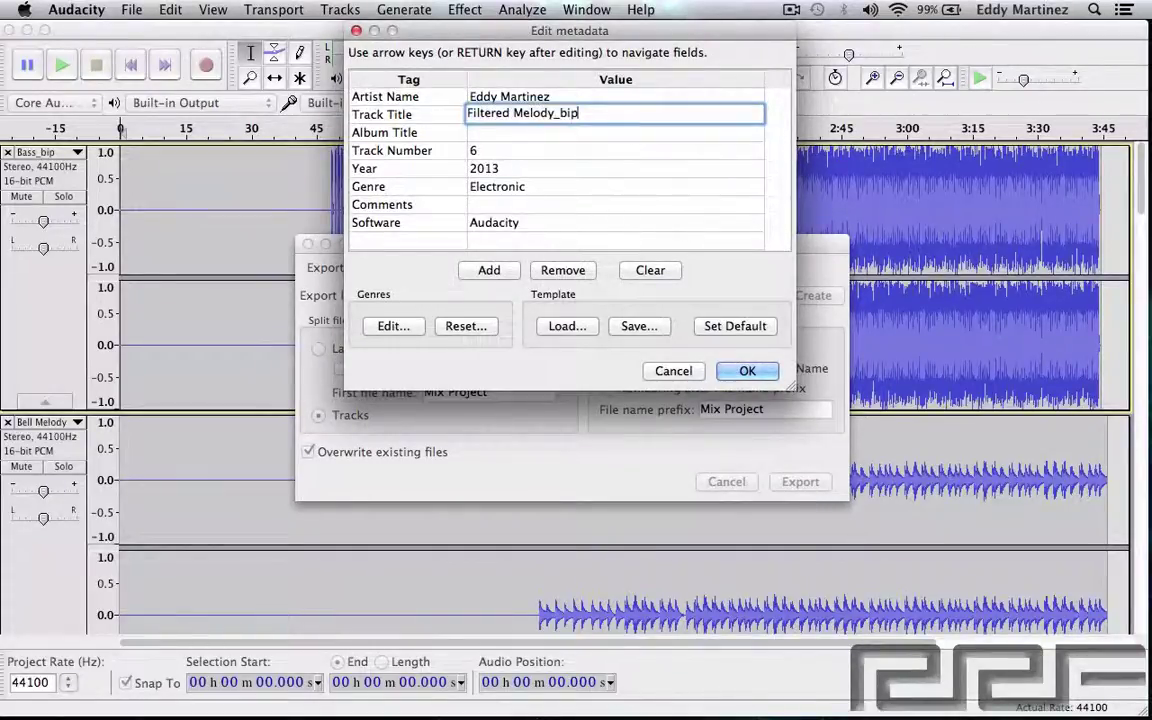
key(BackSpace)
key(BackSpace)
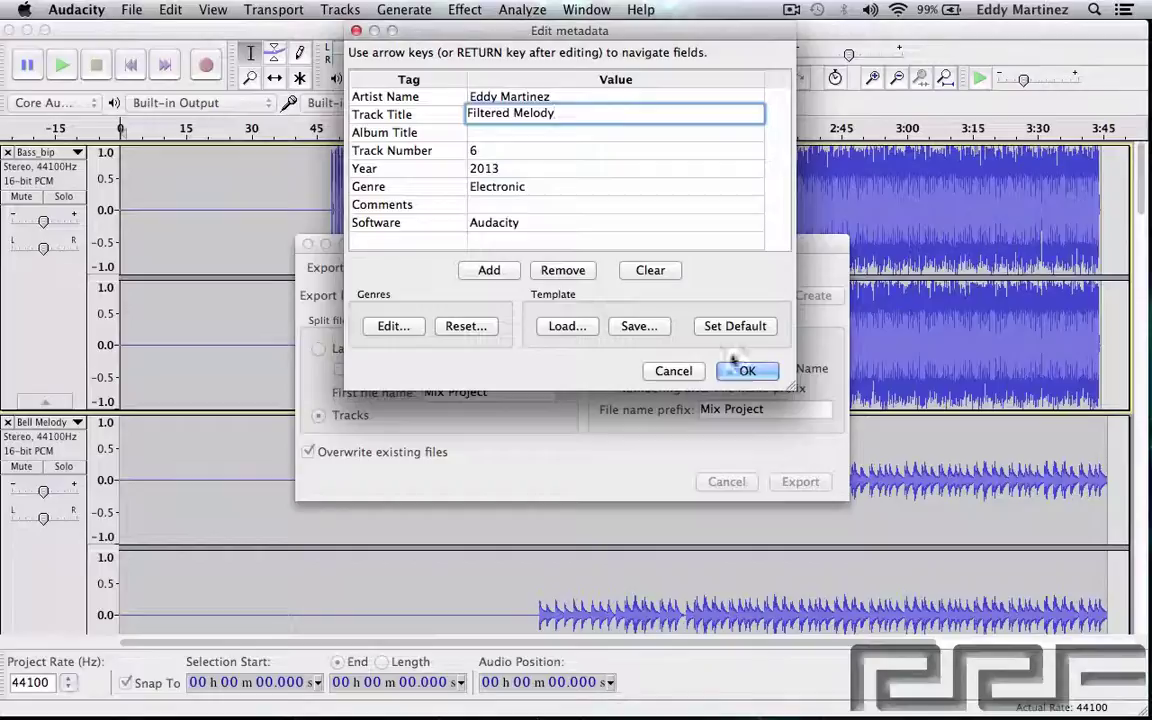
click(741, 372)
click(741, 372)
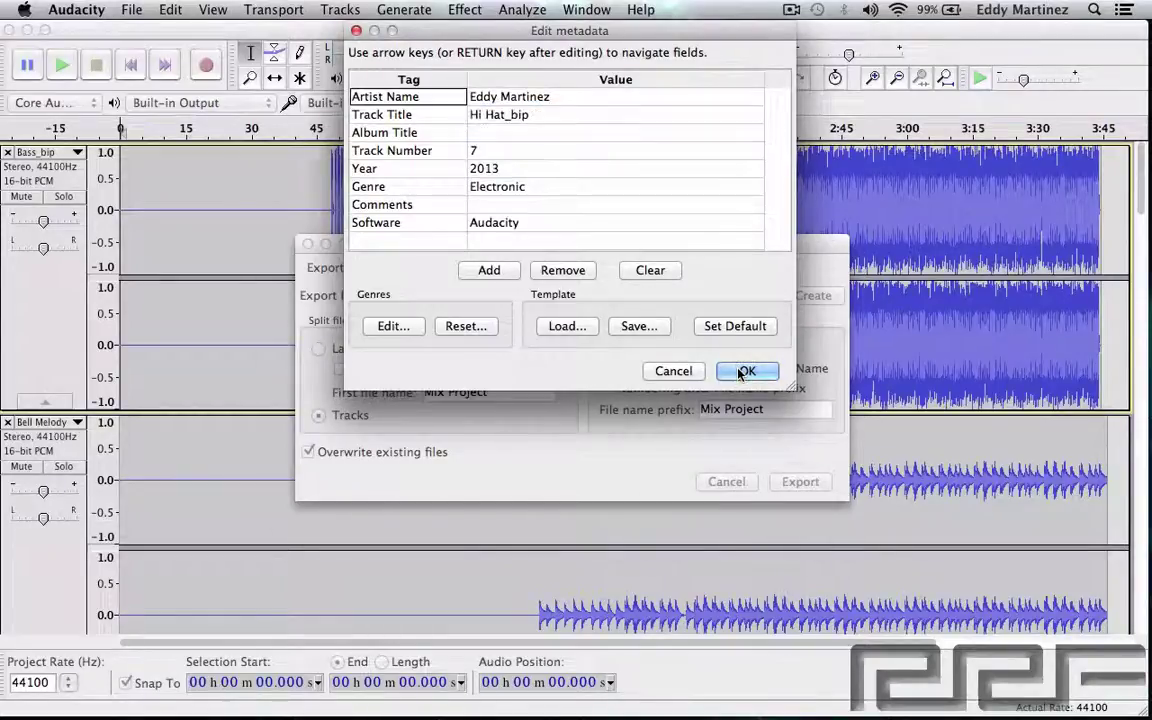
Edit the Hi Hat, Kick and Pad track titles to drop _bip
click(561, 118)
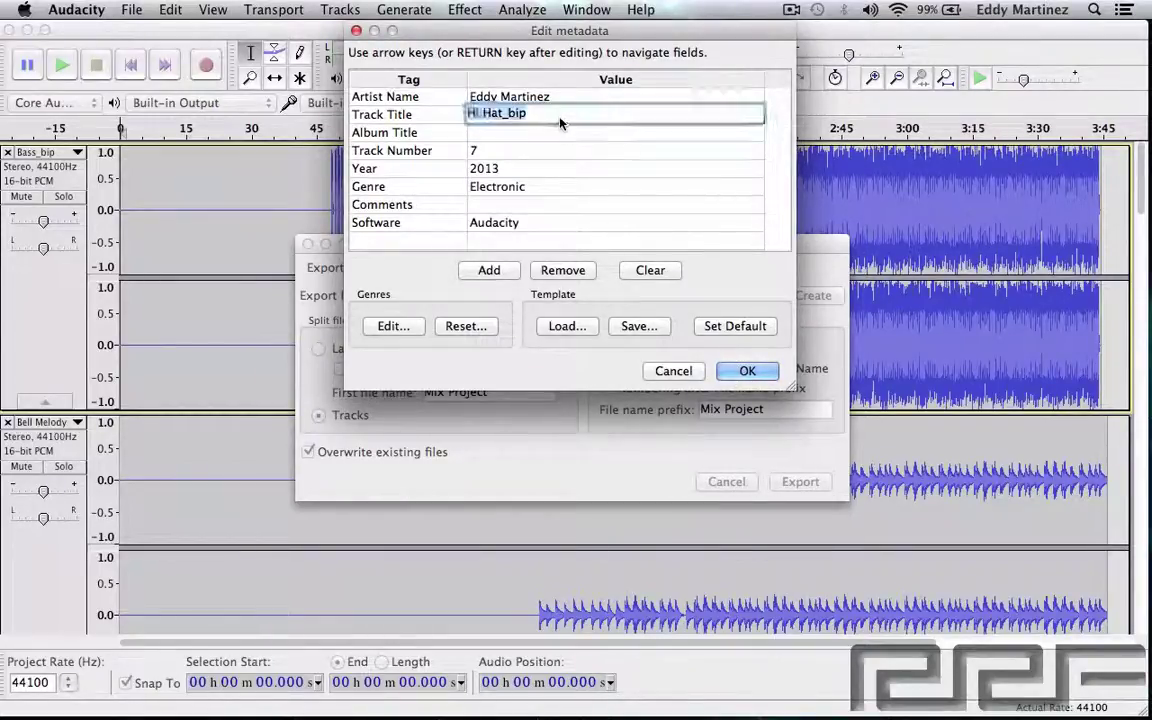
key(BackSpace)
key(BackSpace)
key(BackSpace)
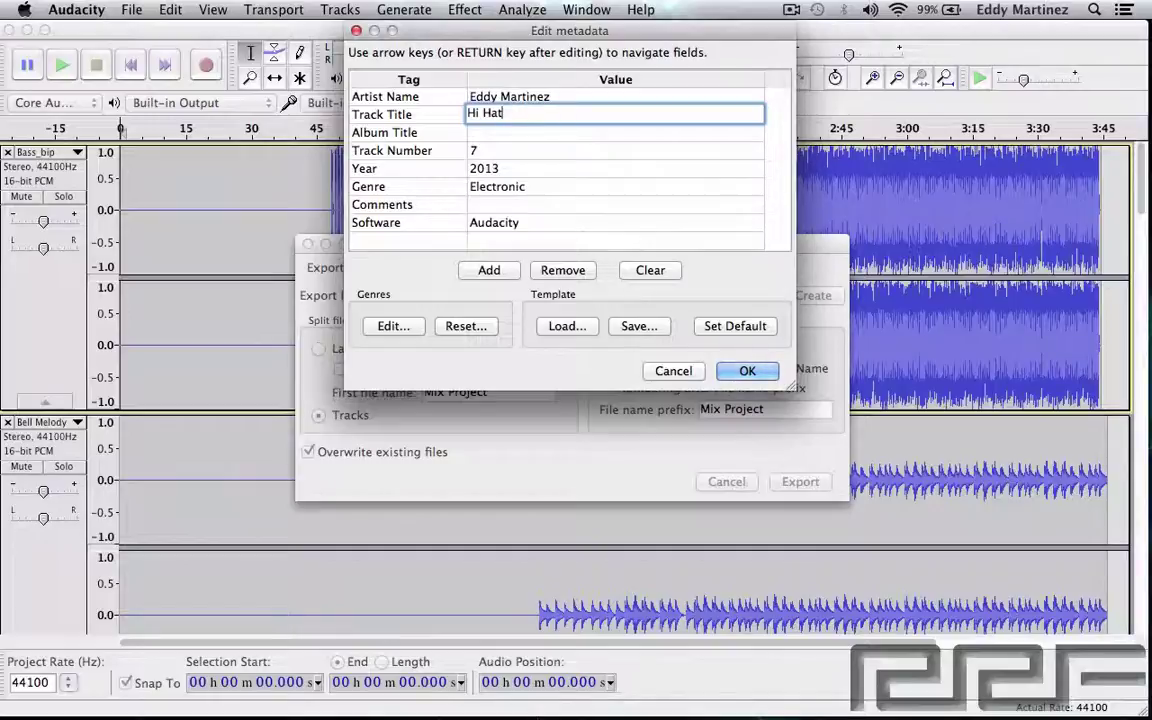
click(743, 372)
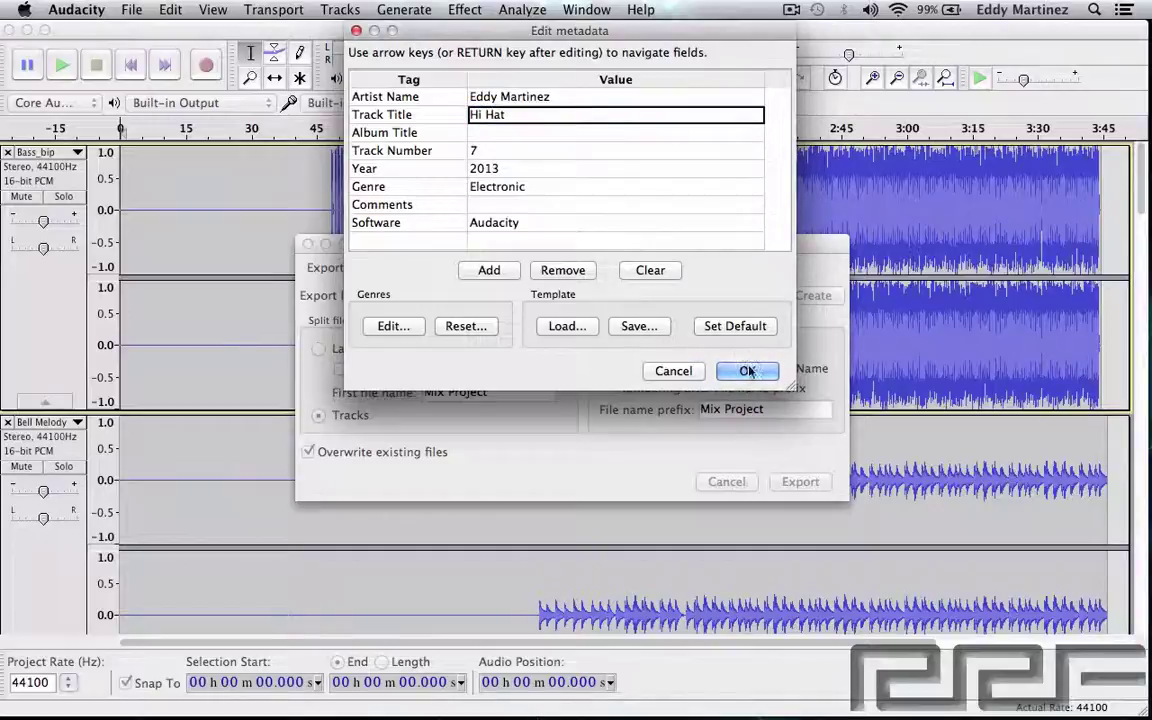
click(747, 372)
click(537, 119)
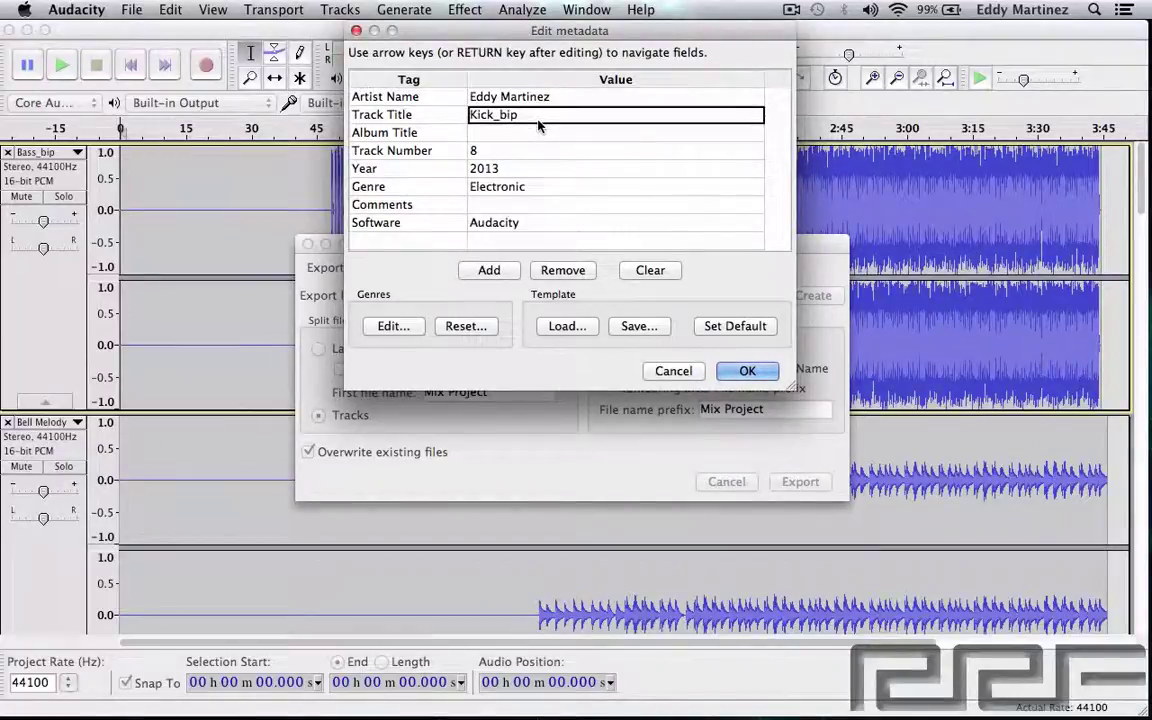
click(537, 118)
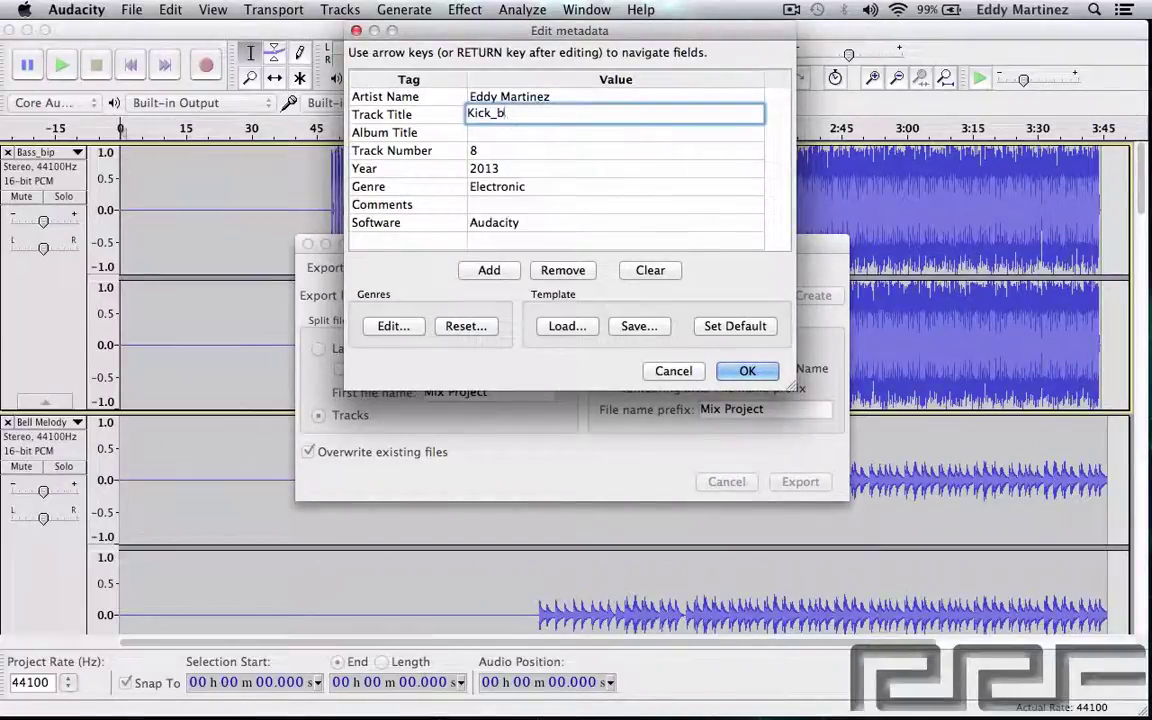
click(759, 371)
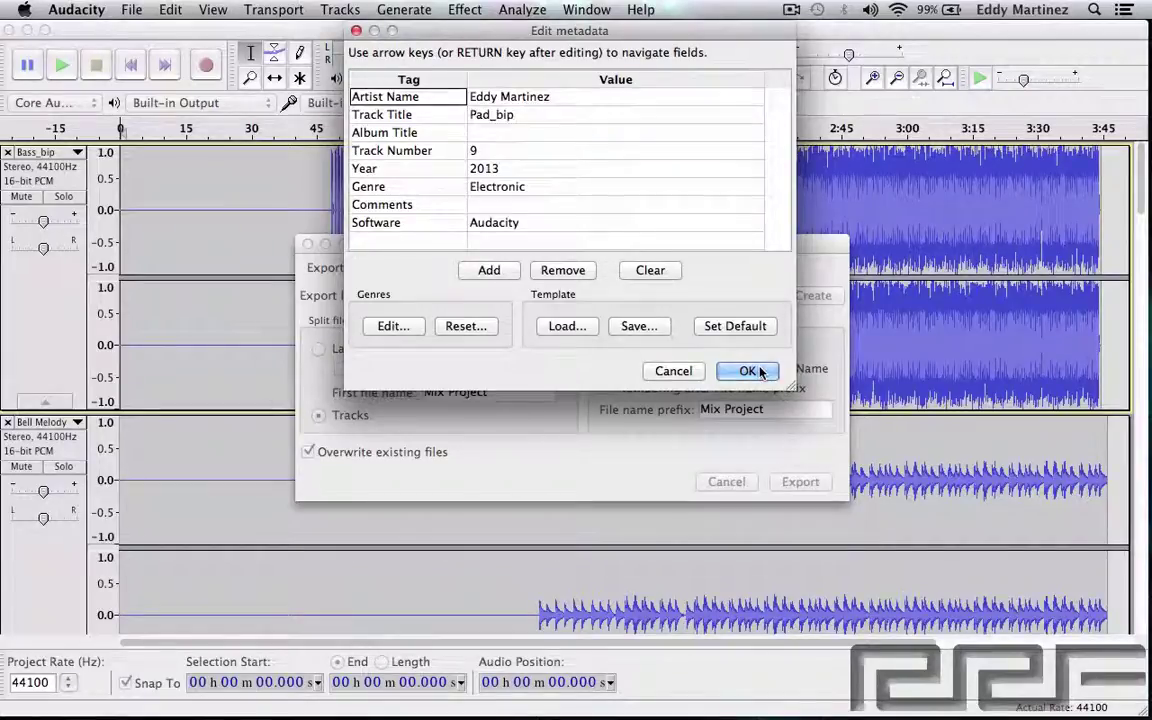
double_click(512, 116)
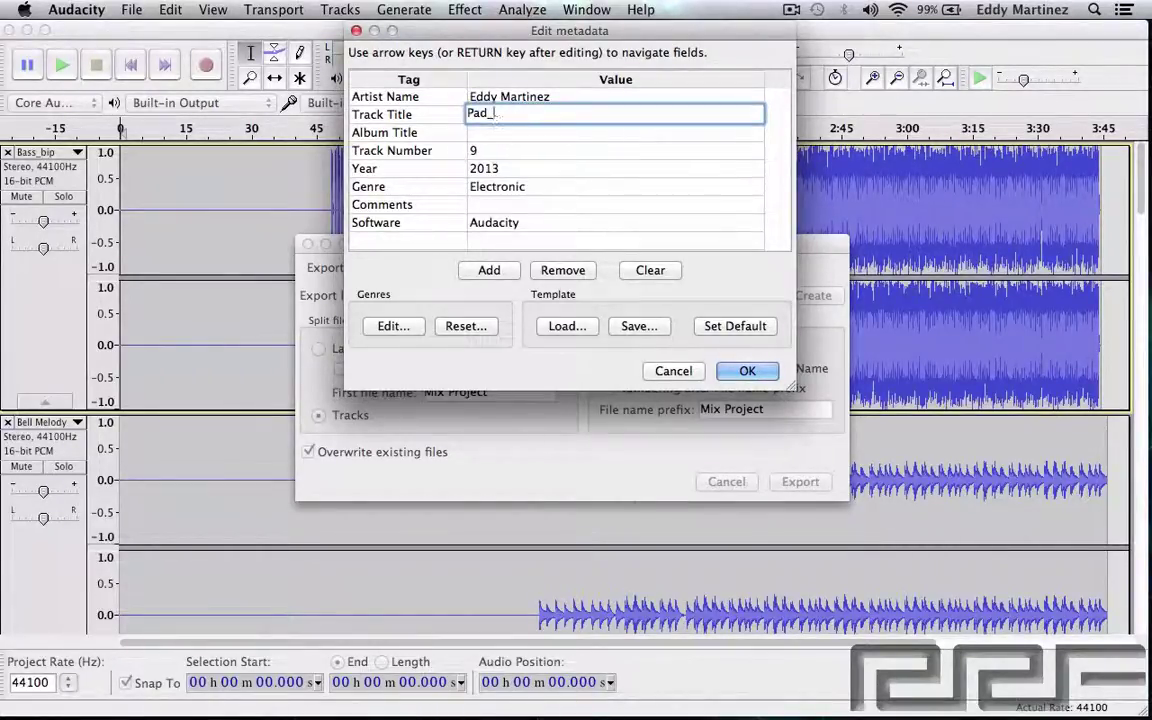
click(748, 371)
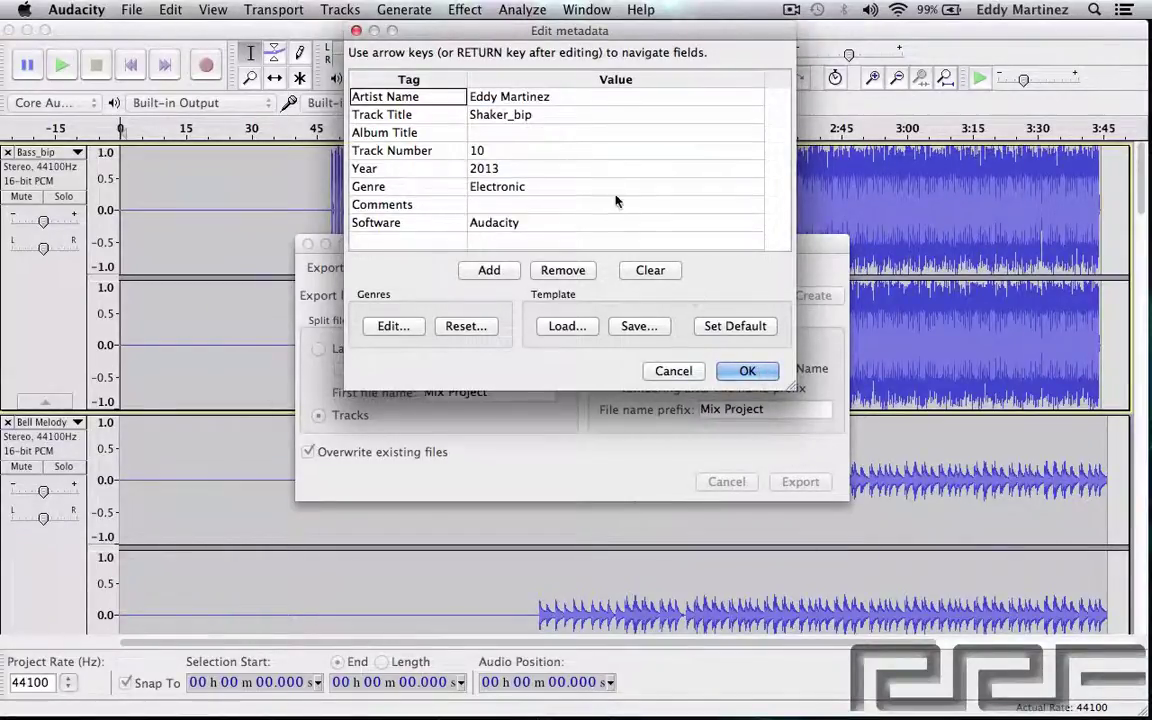
Shorten the last two titles to Shaker and Snare
double_click(554, 118)
double_click(554, 116)
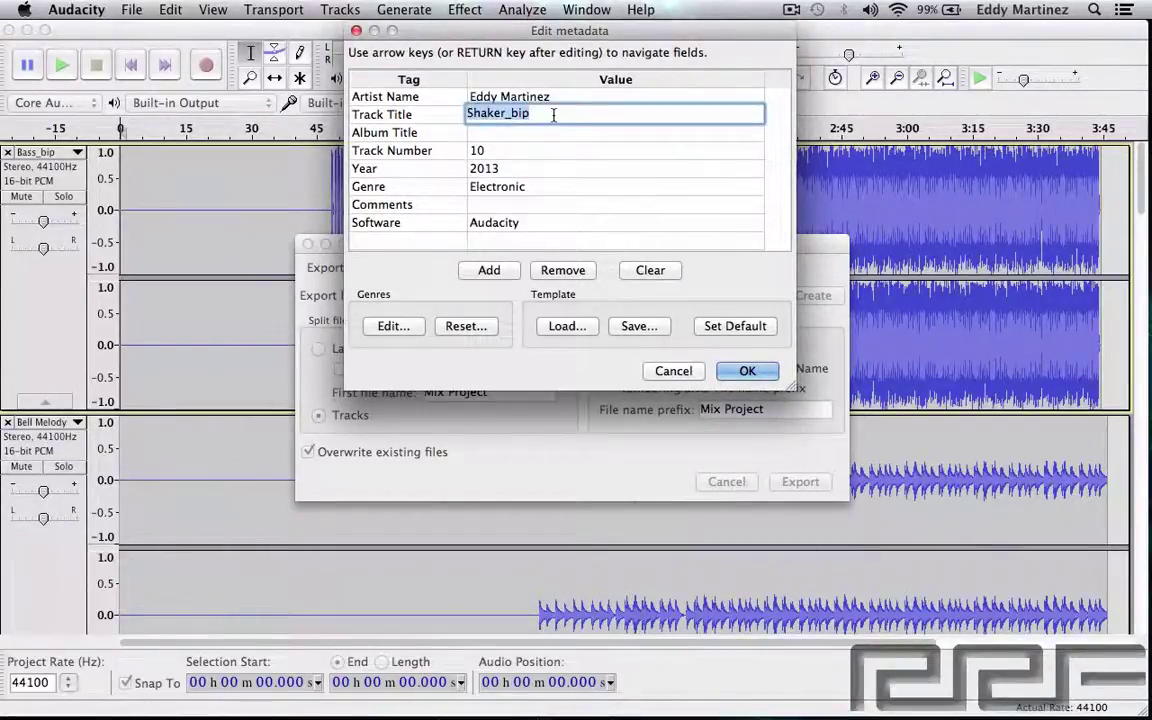
key(Right)
key(BackSpace)
key(BackSpace)
key(Return)
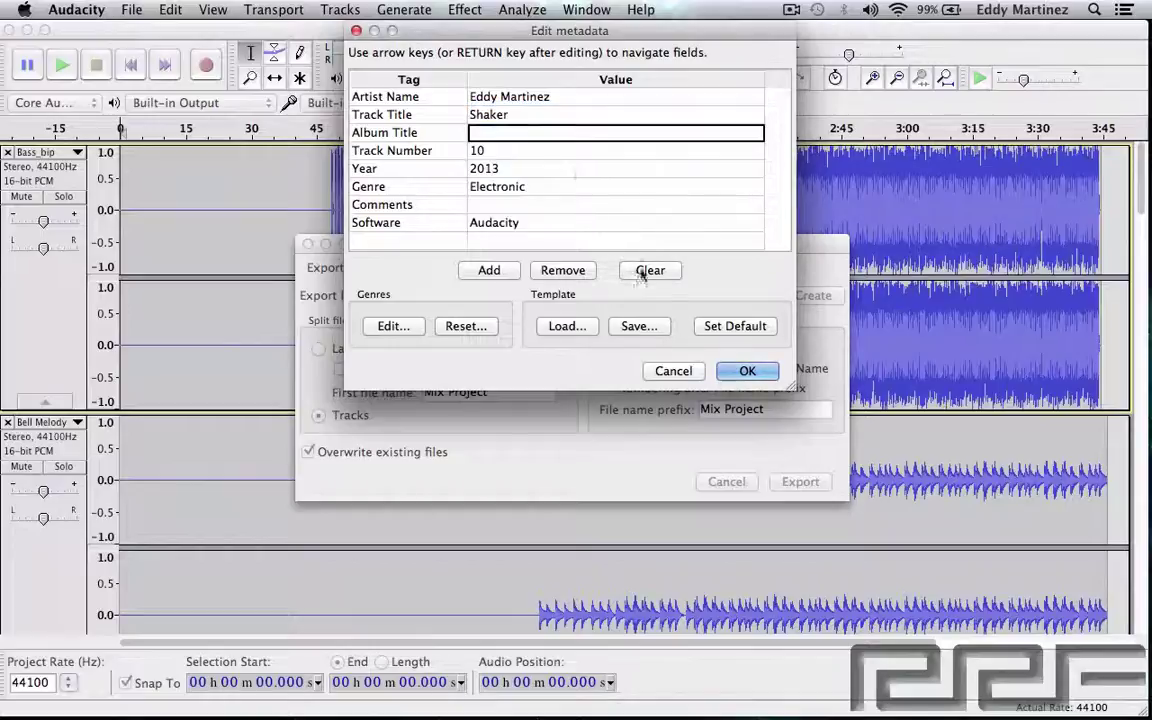
click(747, 370)
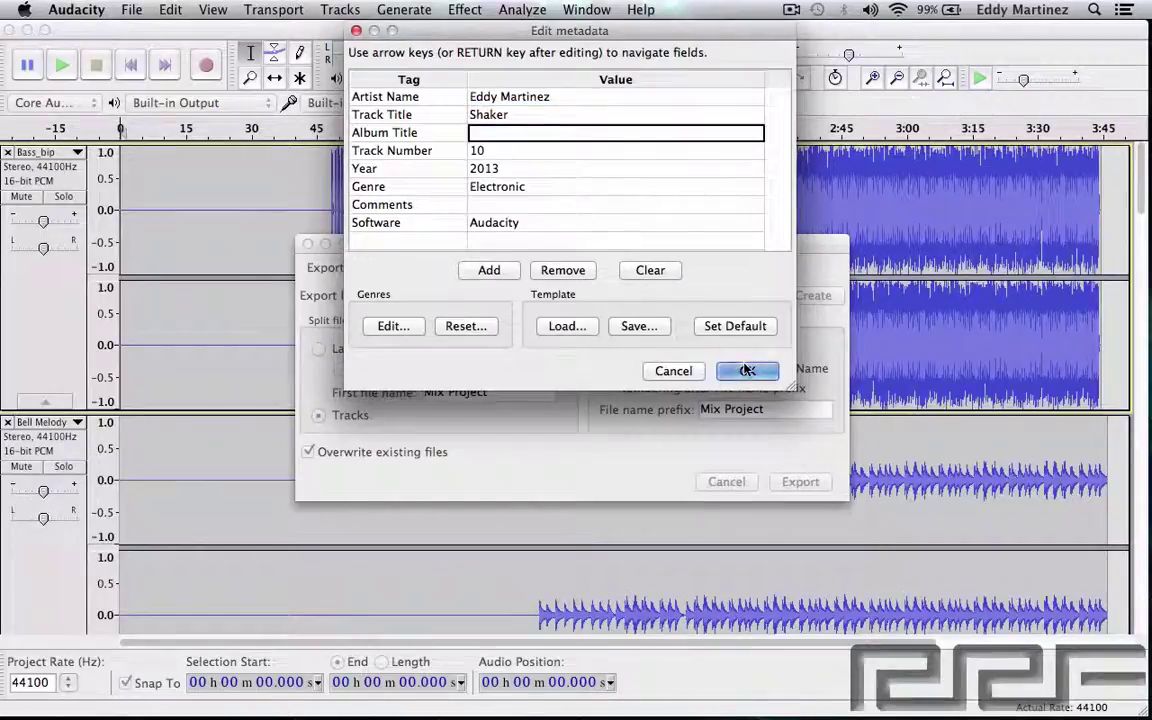
click(529, 114)
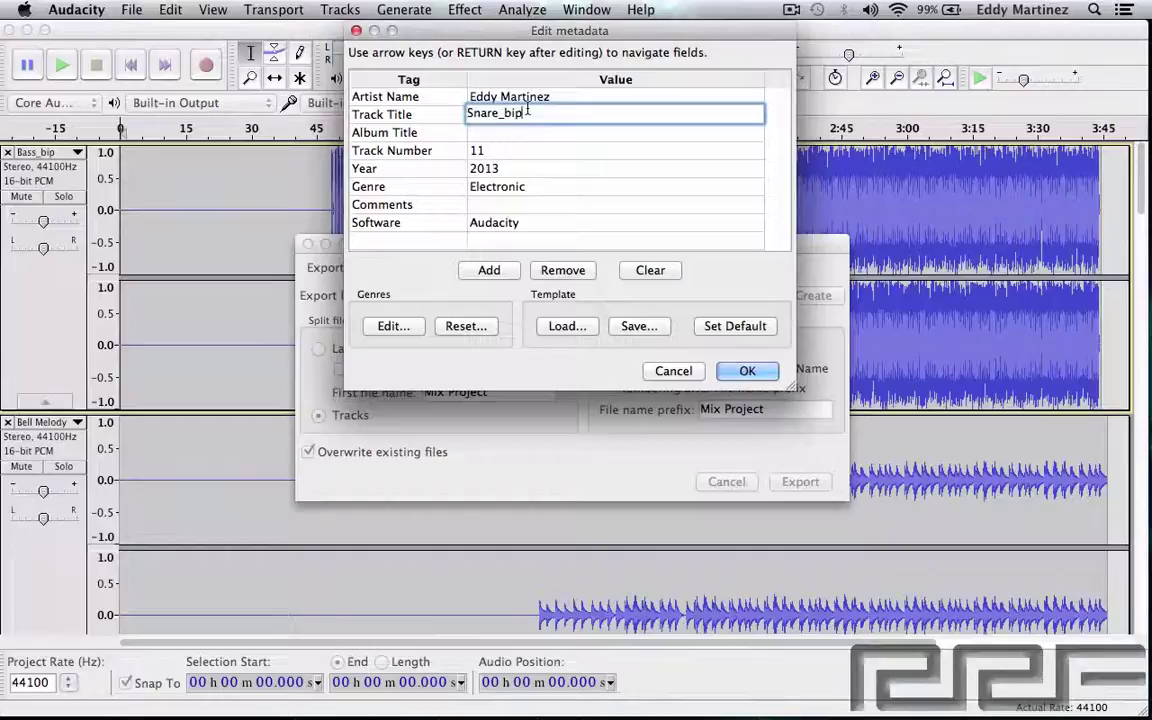
key(BackSpace)
key(BackSpace)
key(BackSpace)
click(748, 372)
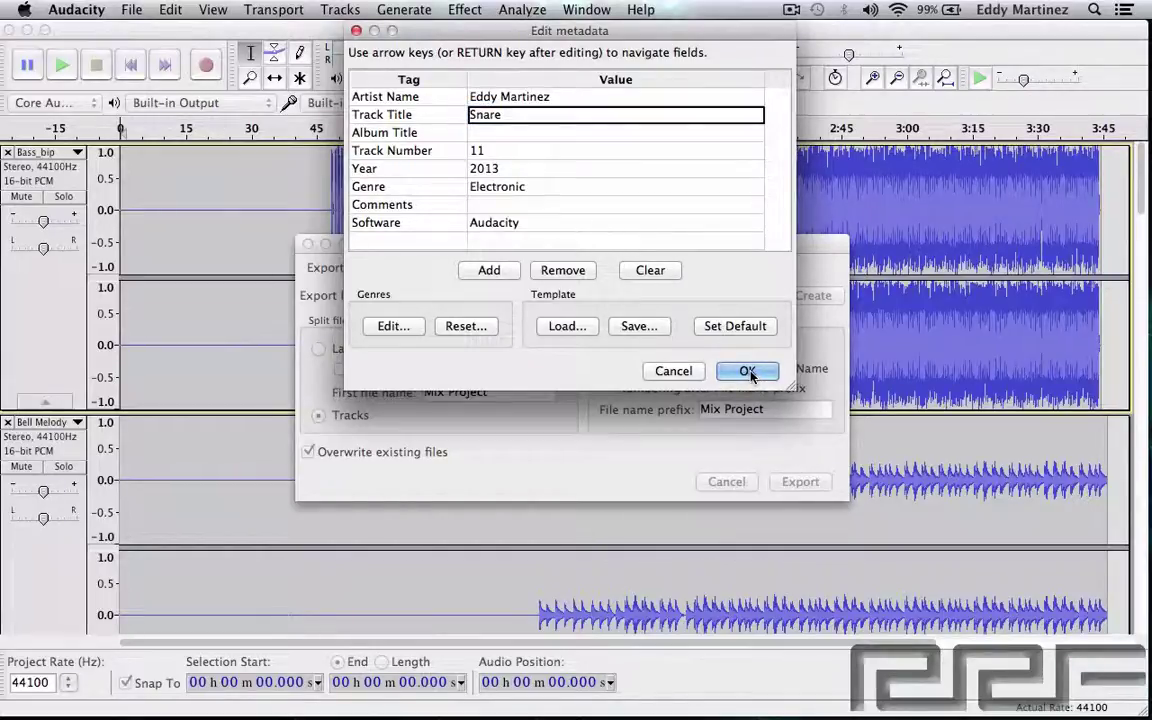
Run the export of all 11 track WAV files and close the results list
click(749, 373)
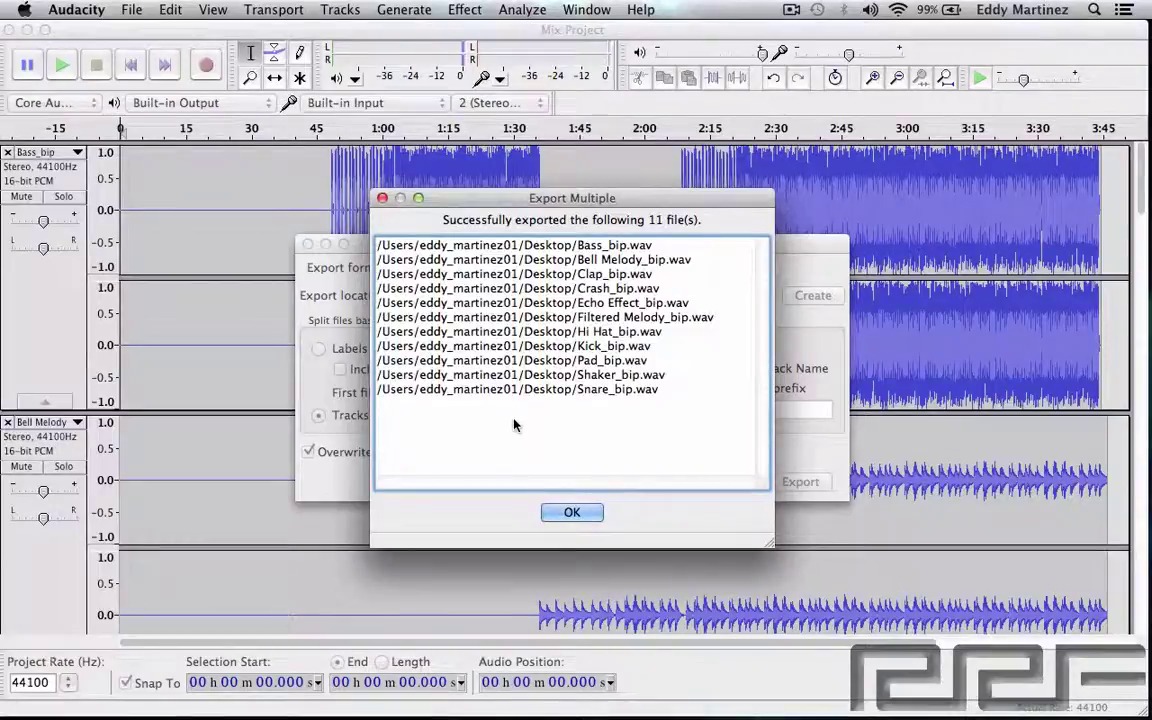
click(573, 512)
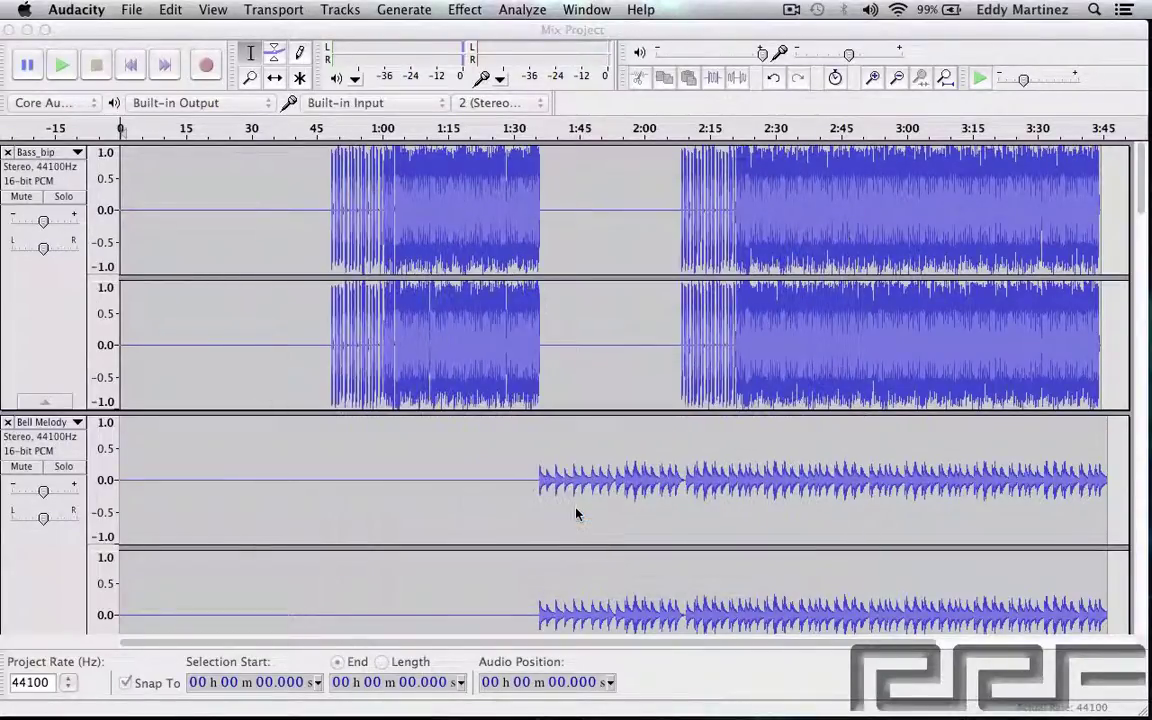
Hide Audacity and select the exported WAV files, like Kick_bip.wav, on the desktop
mouse_move(101, 29)
mouse_down()
mouse_move(8, 28)
mouse_move(122, 22)
mouse_move(112, 18)
mouse_up()
click(35, 29)
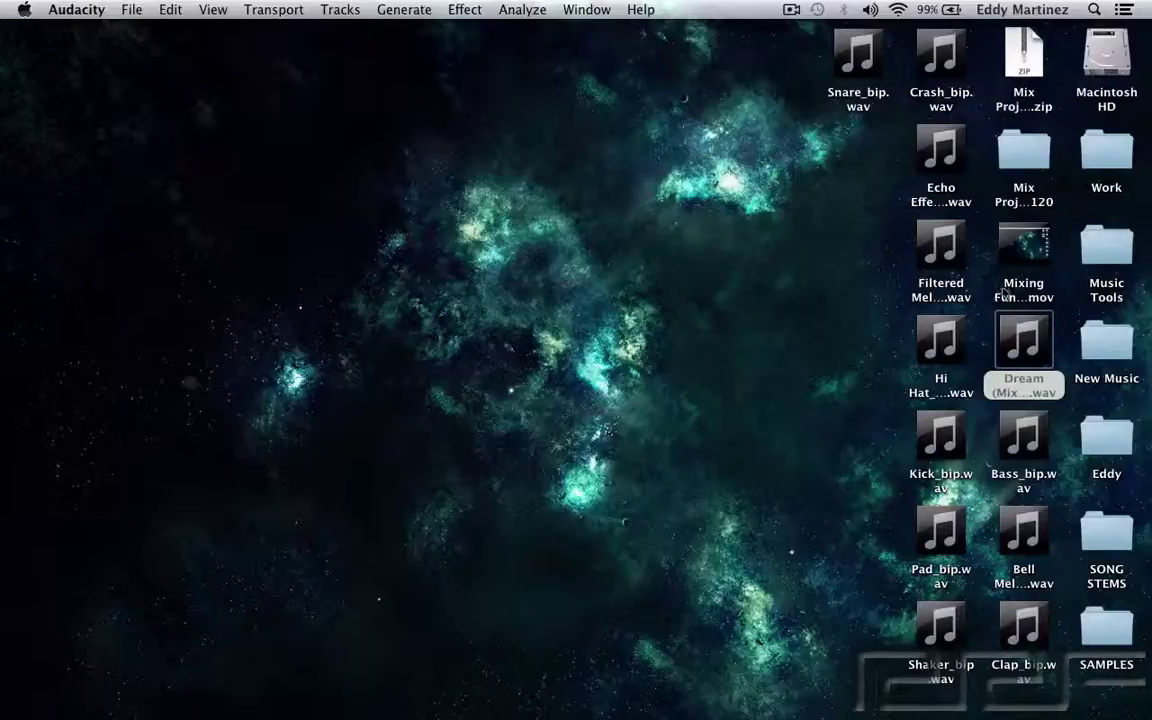
click(1018, 346)
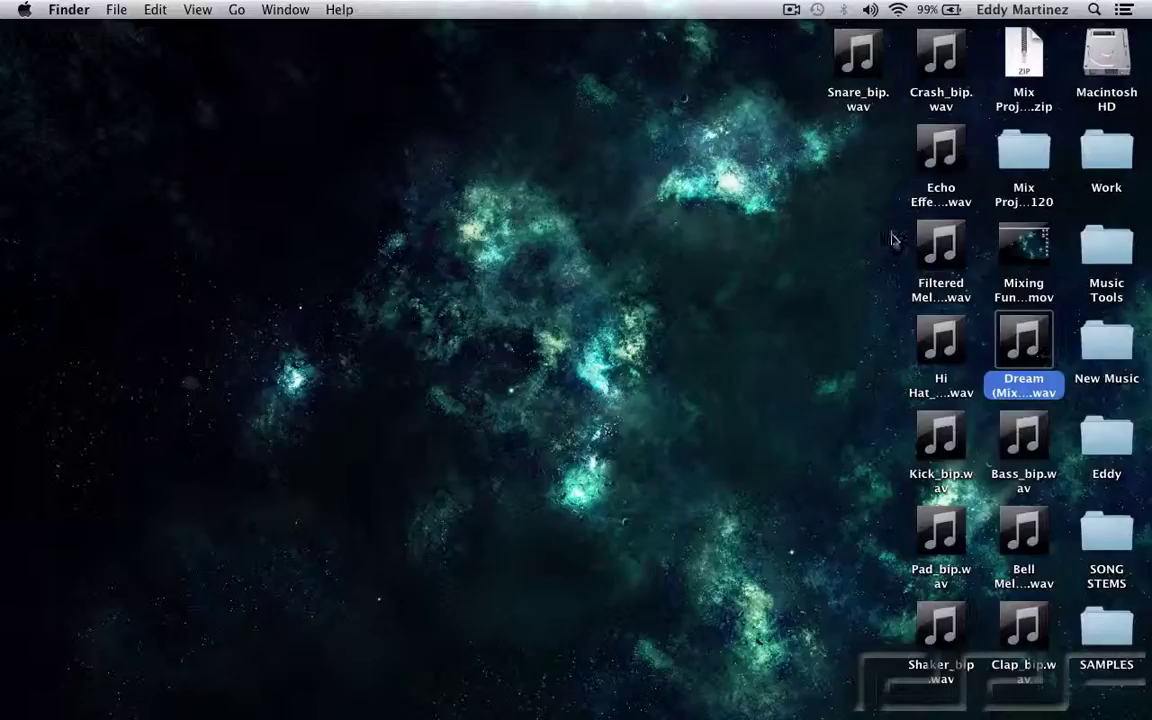
drag(798, 53, 887, 694)
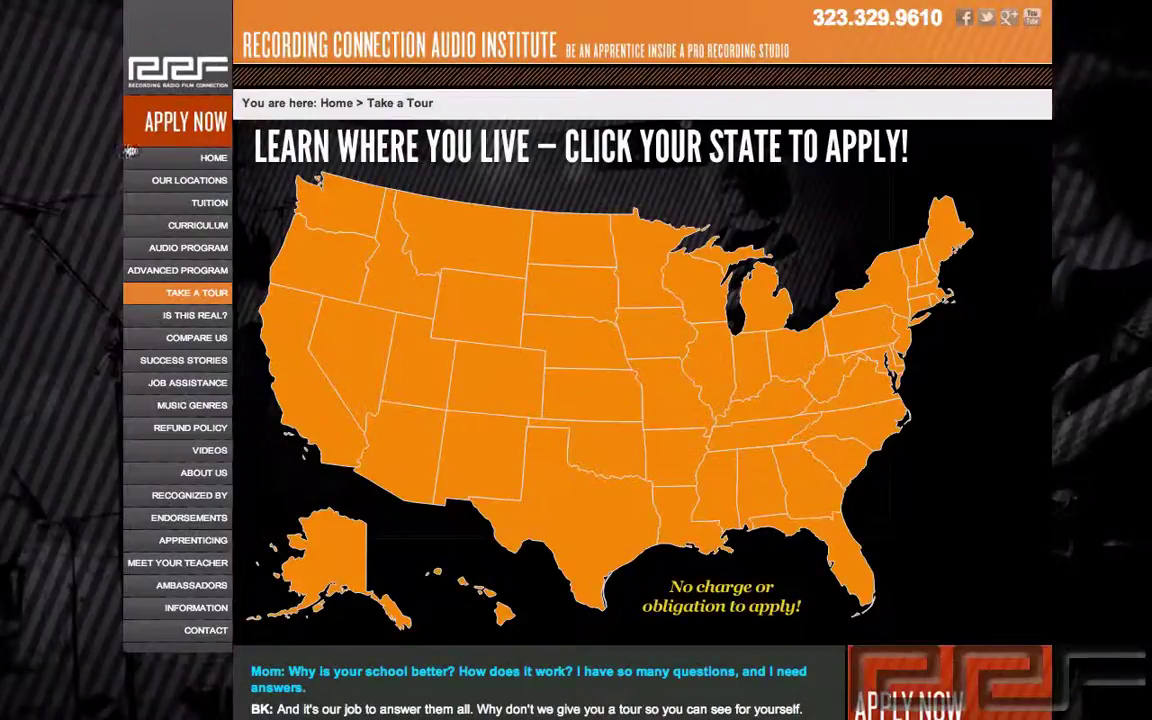
Visit the Apply Now page, return home, then pick California on the studio tour map
click(133, 132)
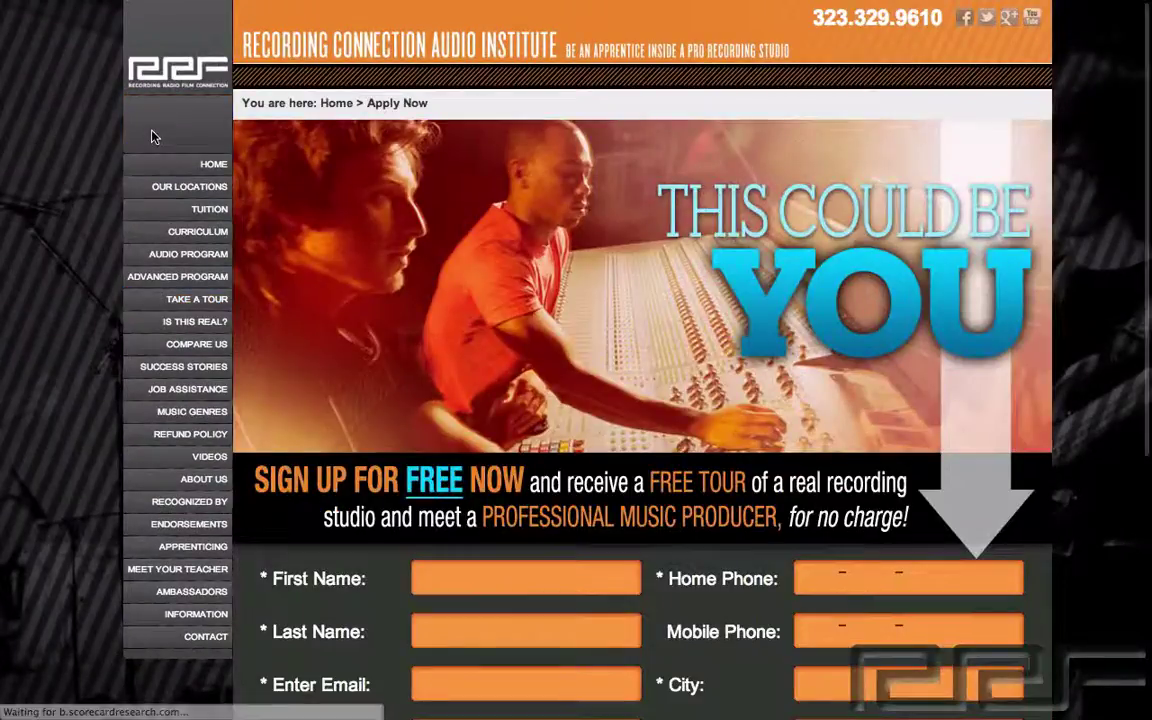
click(143, 84)
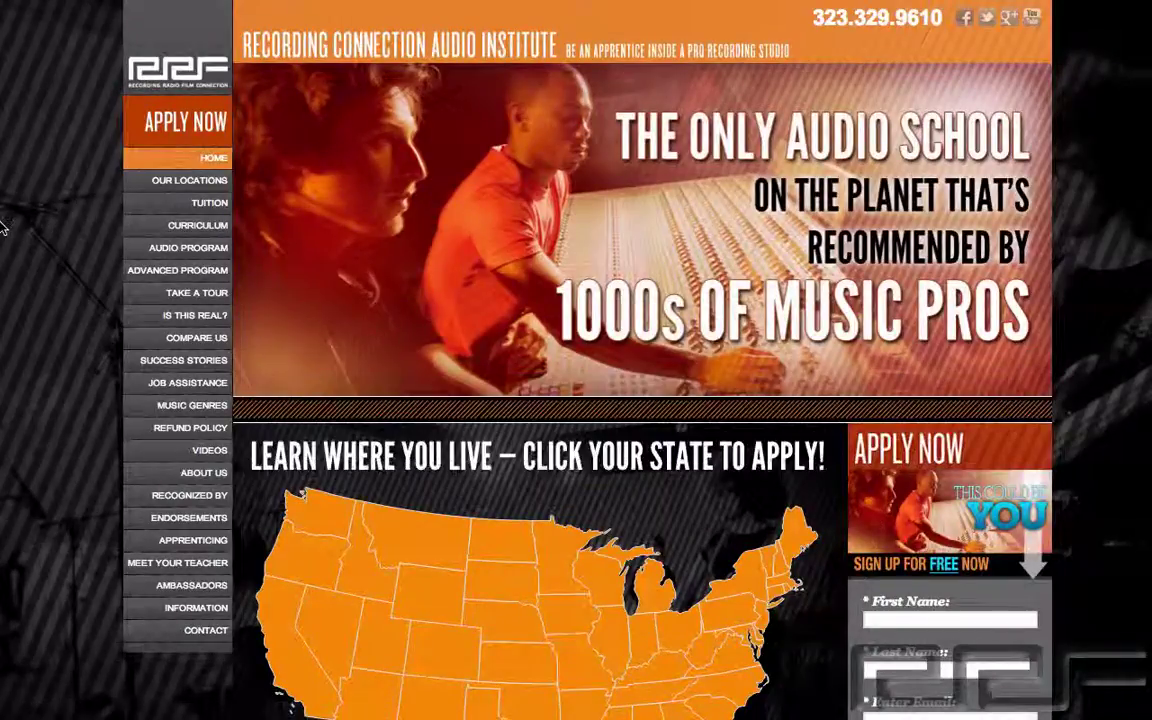
scroll(5, 225, down, 5)
scroll(3, 228, up, 5)
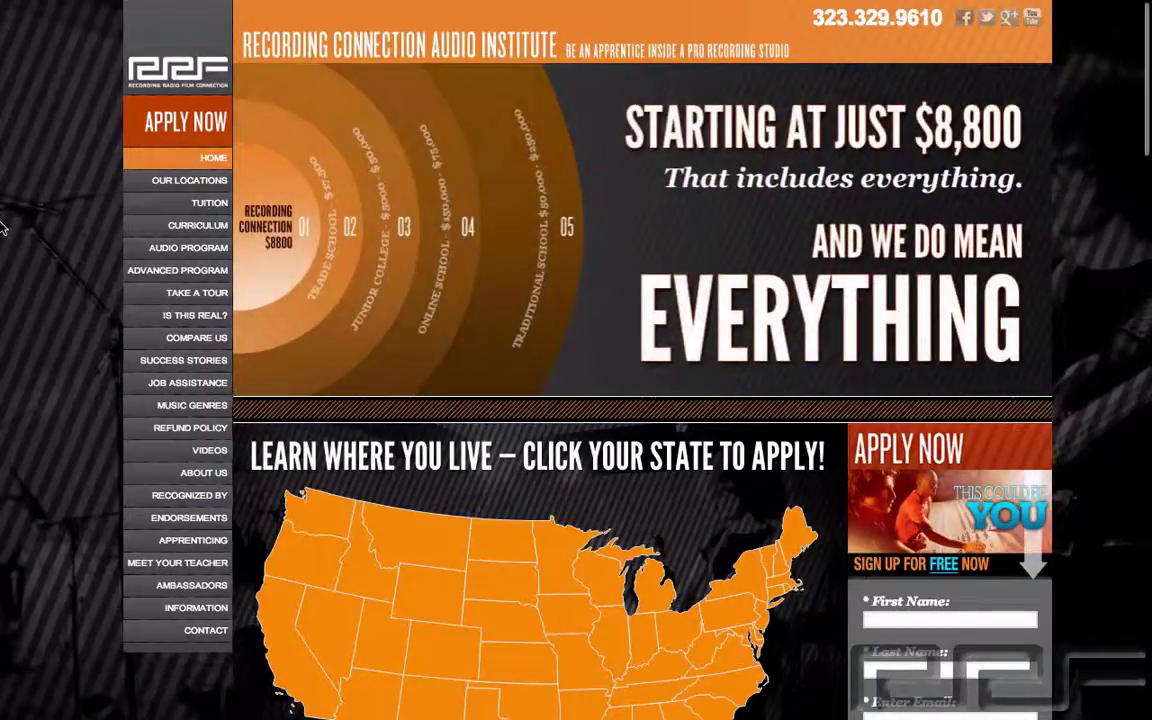
click(174, 296)
click(310, 385)
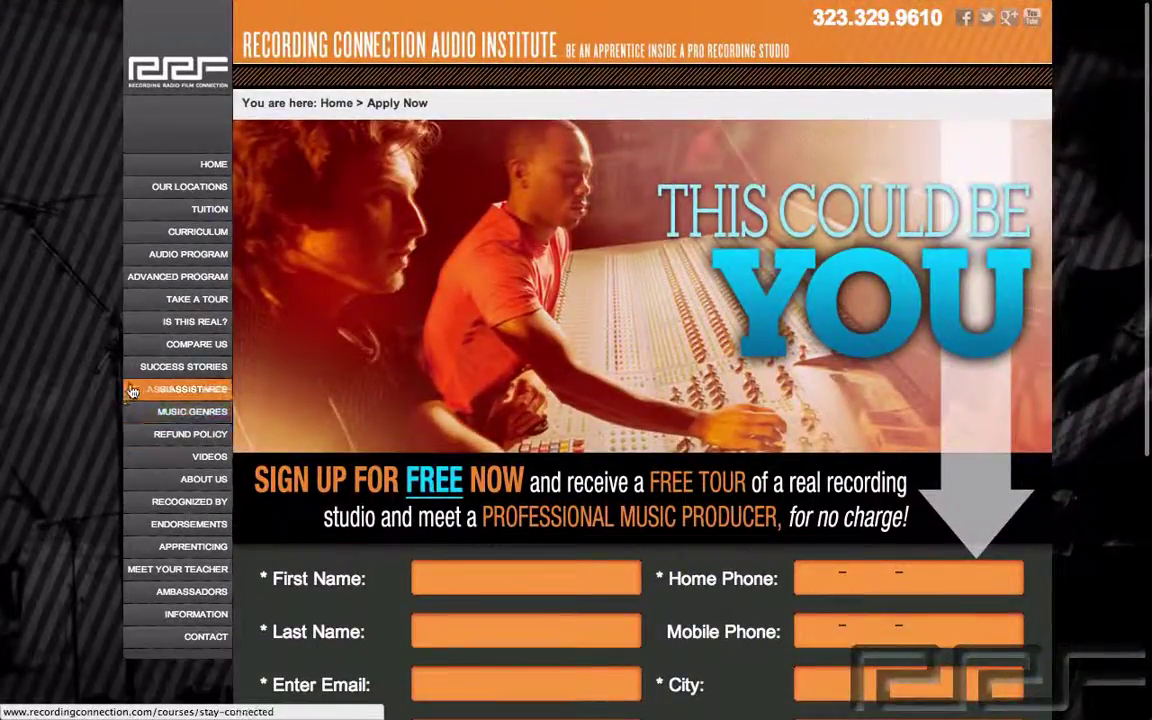
Go from Success Stories to the endorsements page and advance its profile carousel four times
click(160, 368)
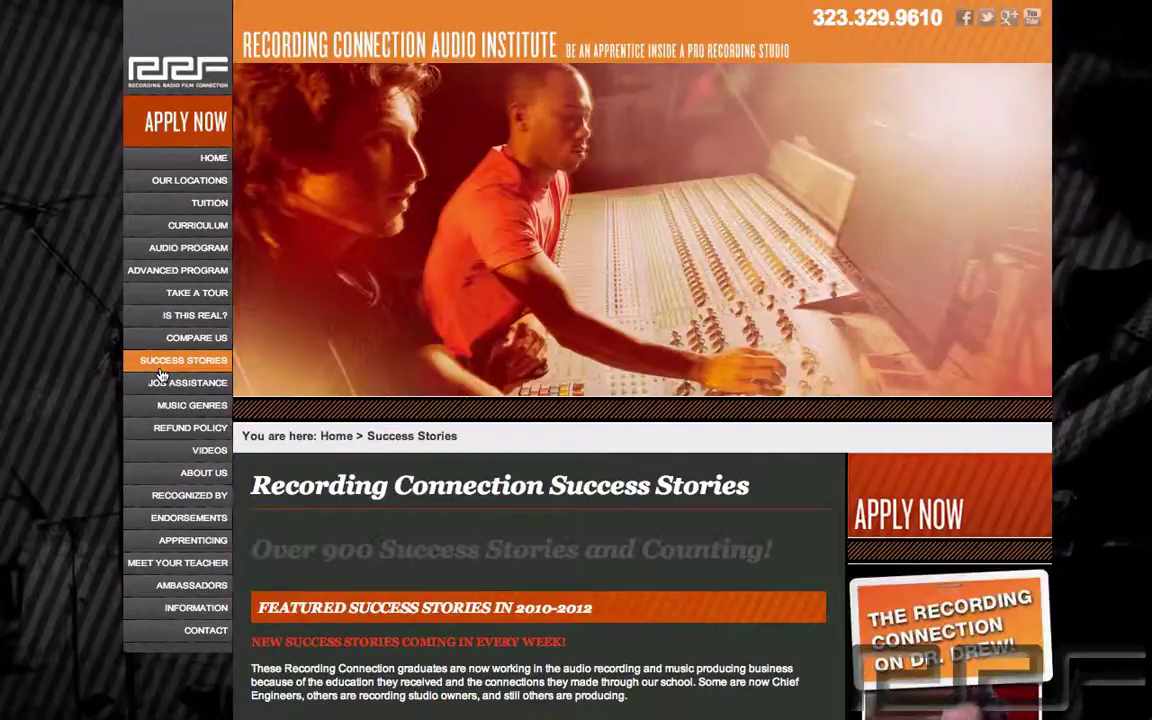
scroll(160, 372, down, 2)
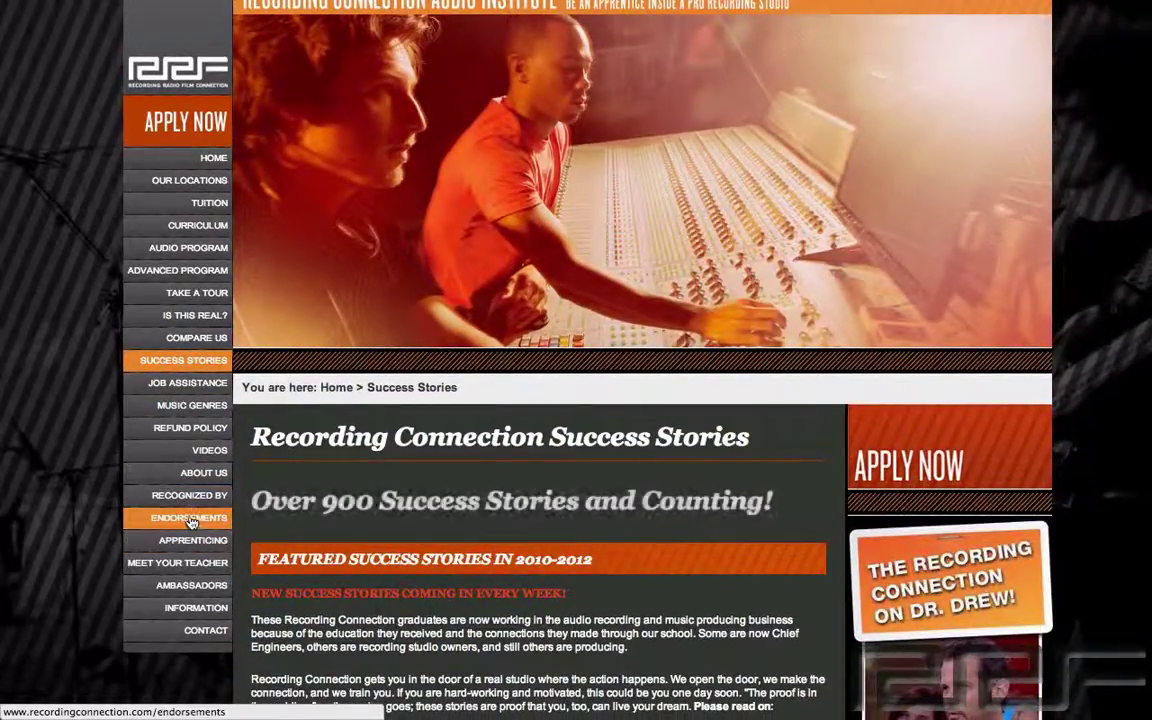
click(192, 520)
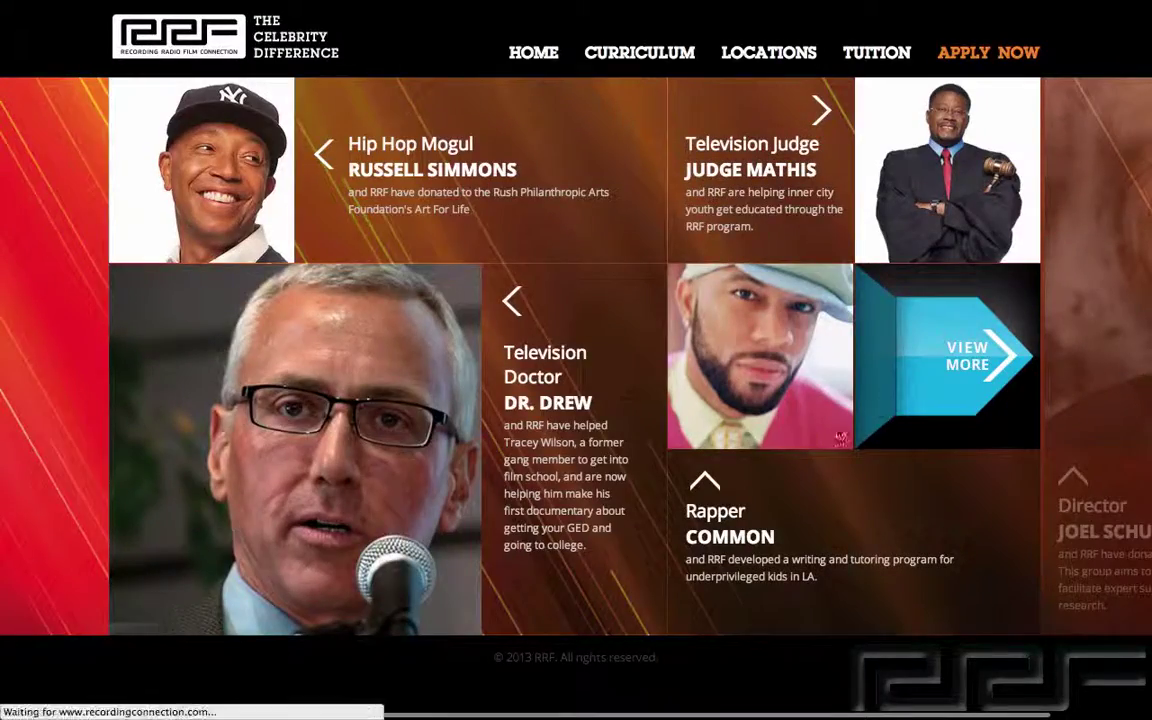
click(990, 358)
click(993, 360)
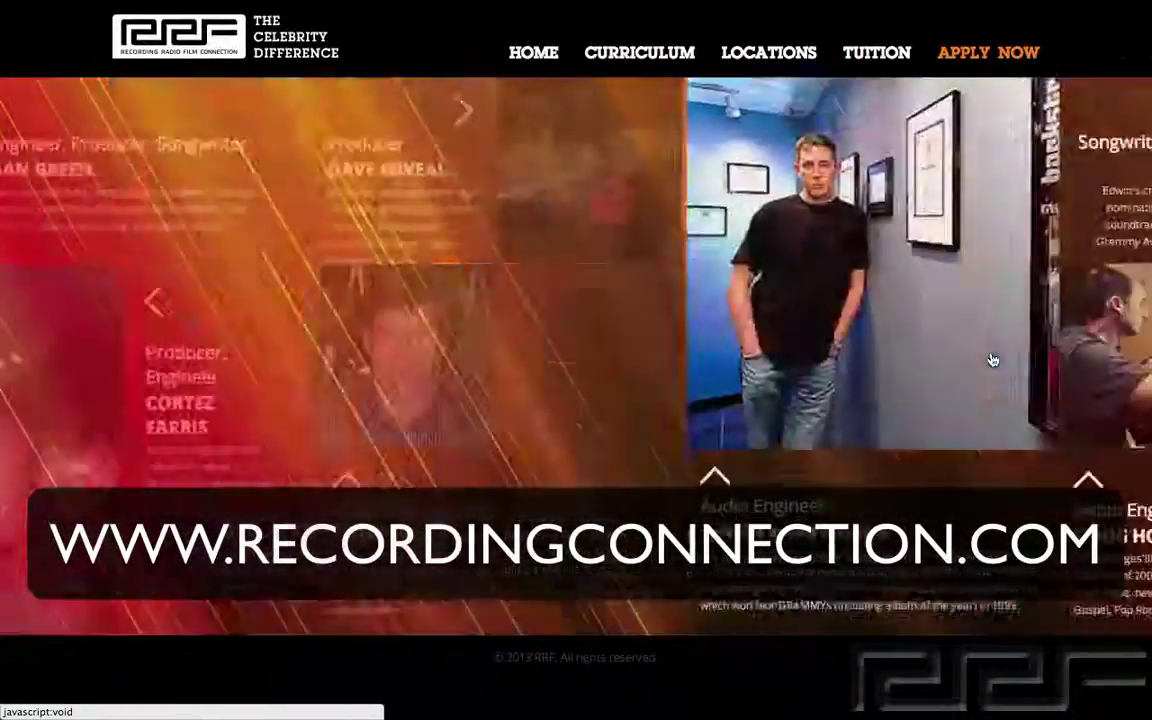
click(993, 360)
click(993, 360)
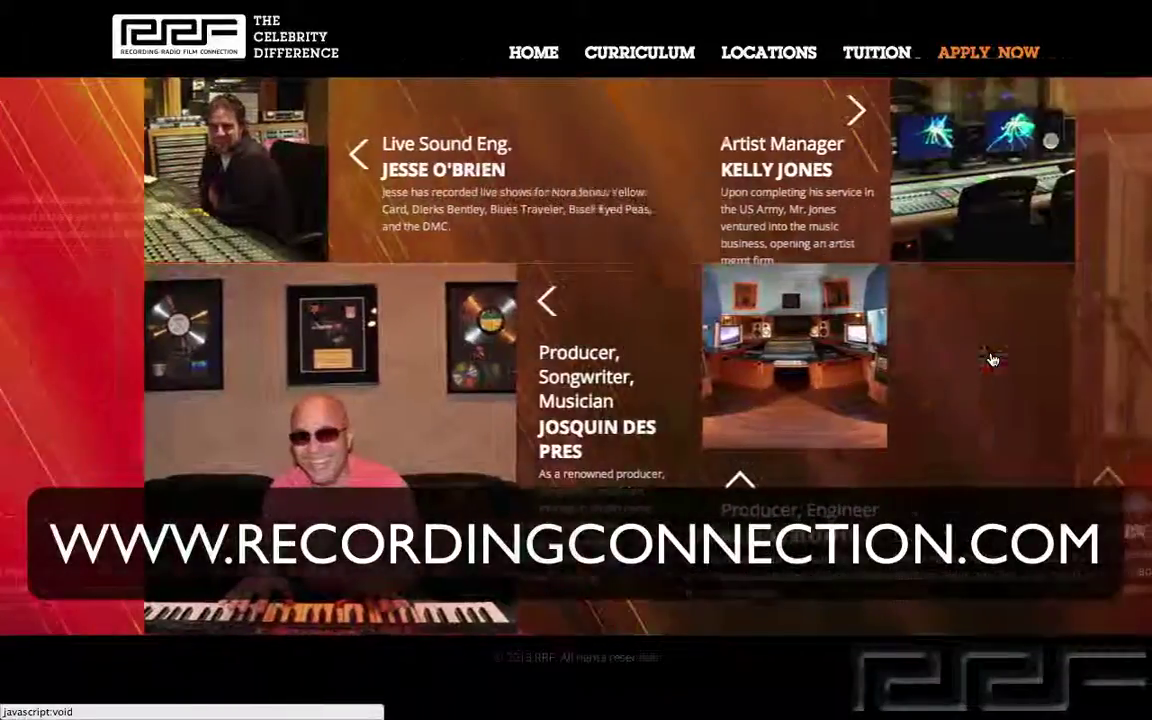